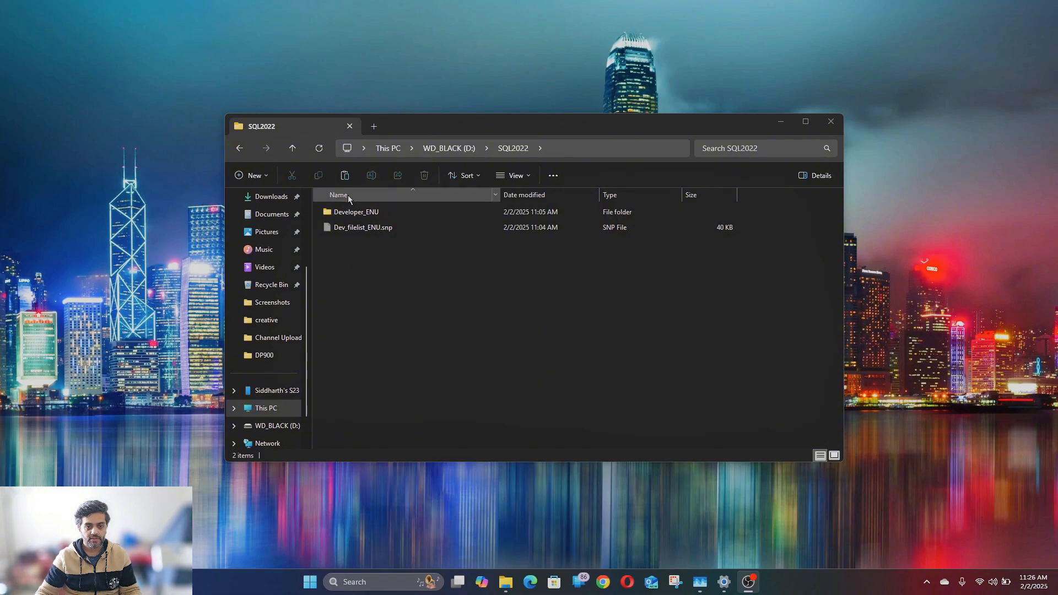
# Run SETUP.EXE from the Developer_ENU folder and minimize the folder window.
pyautogui.click(361, 214)
pyautogui.doubleClick(361, 213)
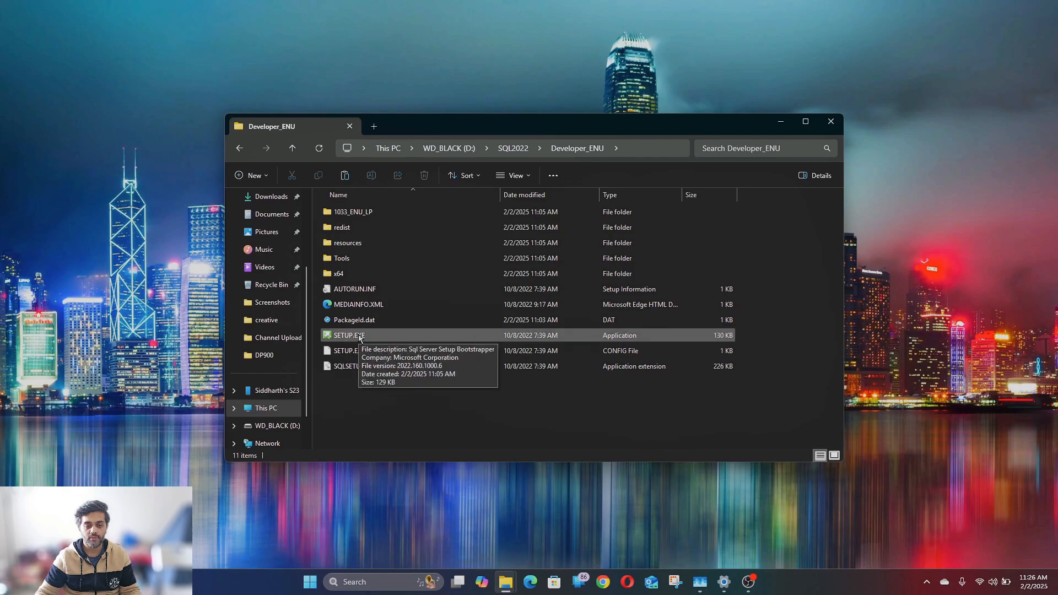
pyautogui.click(359, 336)
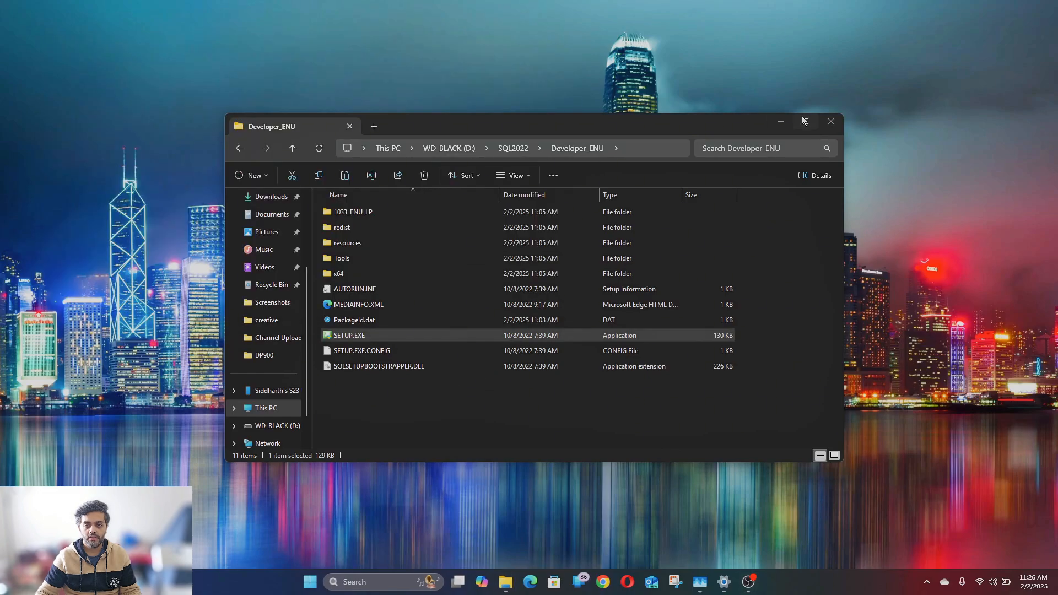
pyautogui.click(781, 123)
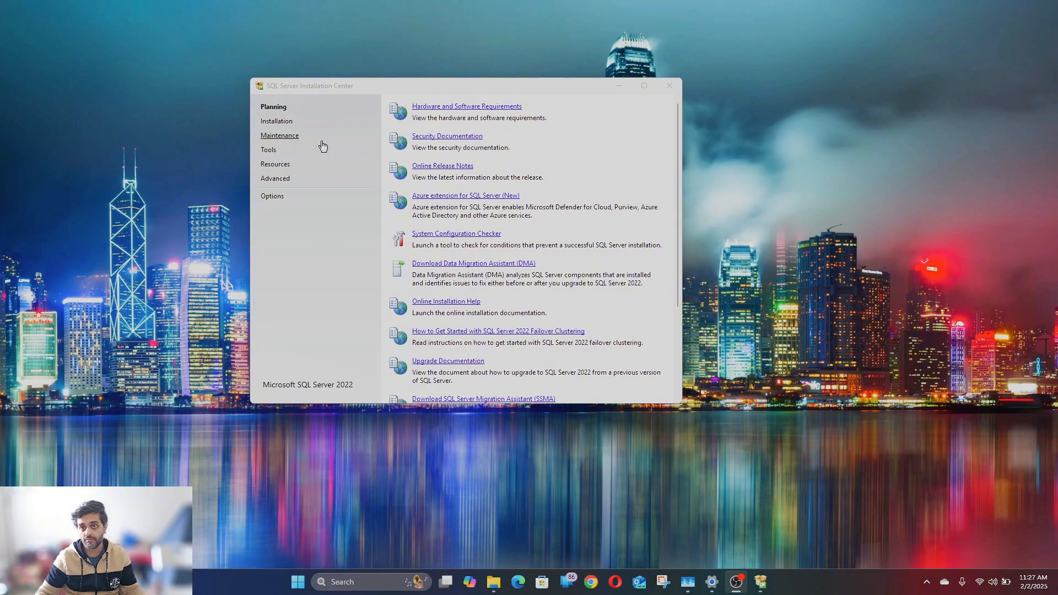
# Enlarge the SQL Server Installation Center window and start a new SQL Server standalone installation, bringing its setup wizard forward.
pyautogui.click(592, 406)
pyautogui.moveTo(592, 406); pyautogui.dragTo(590, 453)
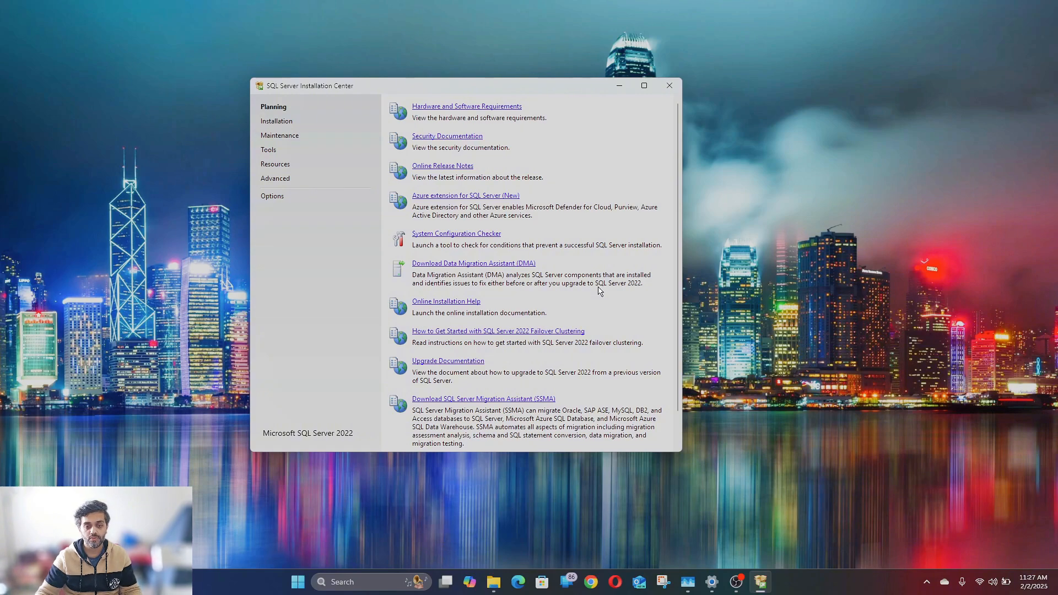
pyautogui.click(274, 127)
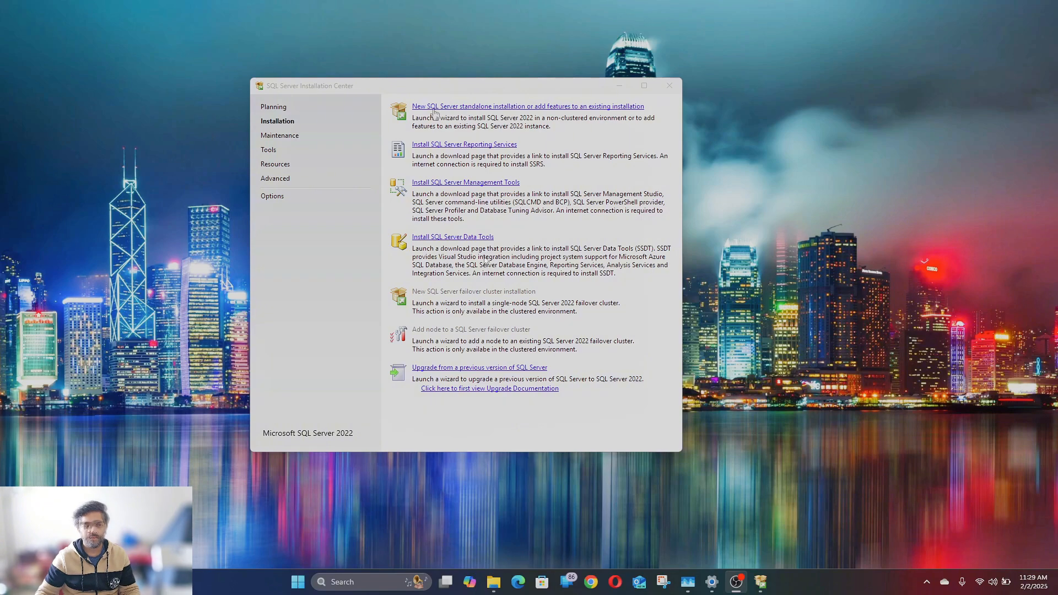
pyautogui.click(499, 108)
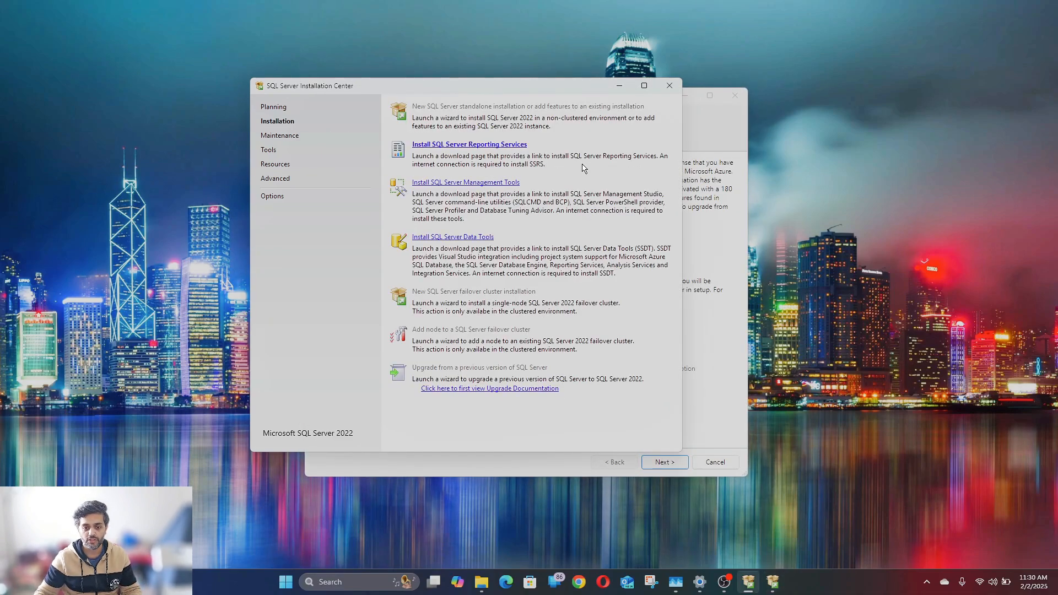
pyautogui.click(721, 237)
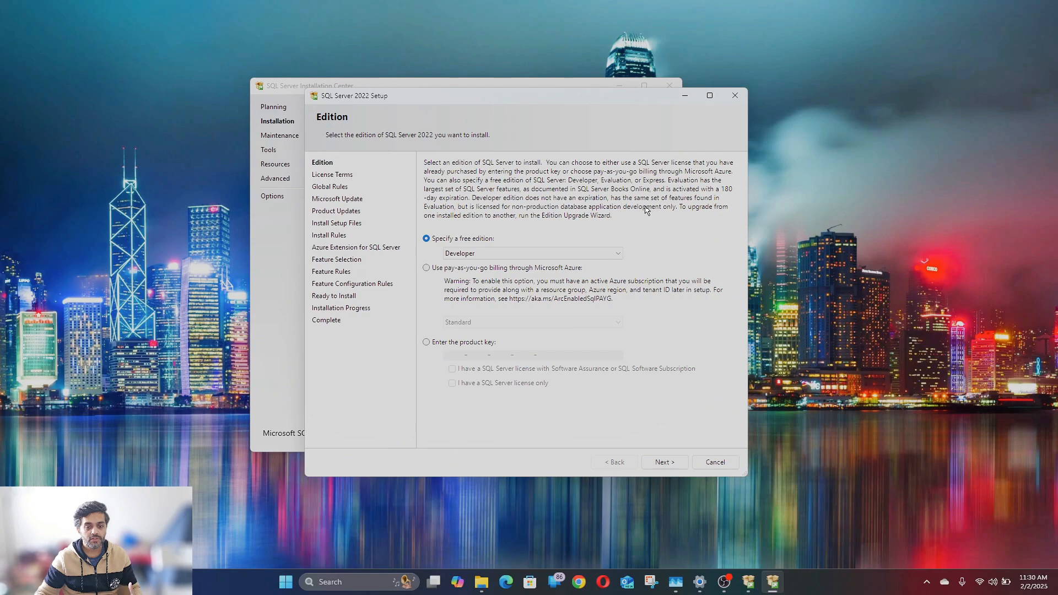
# Examine the free editions, the product key option and the pay-as-you-go billing editions, and return to the free Developer edition.
pyautogui.click(587, 254)
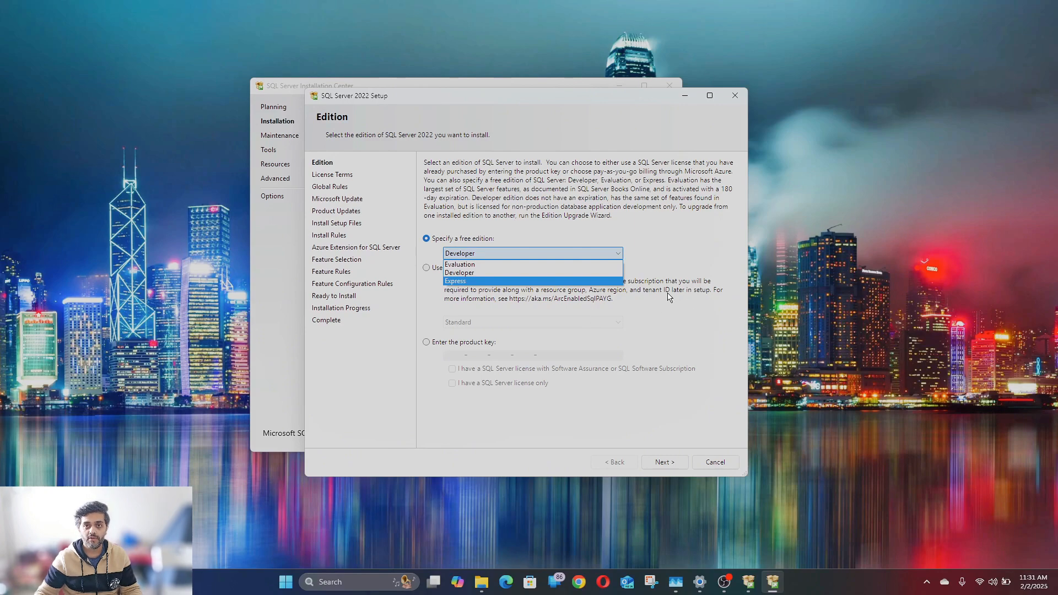
pyautogui.click(668, 264)
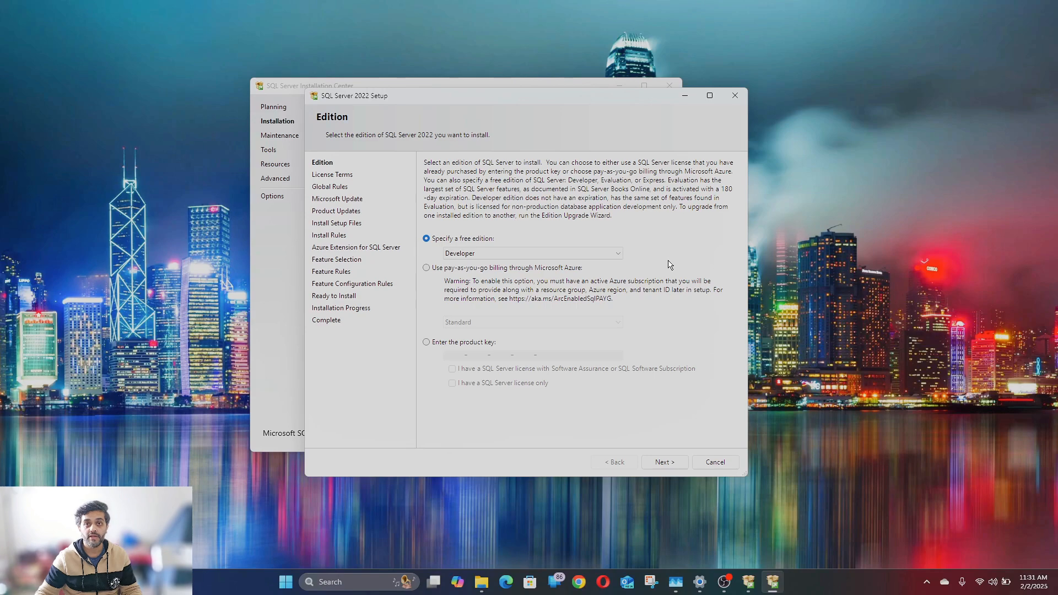
pyautogui.click(426, 342)
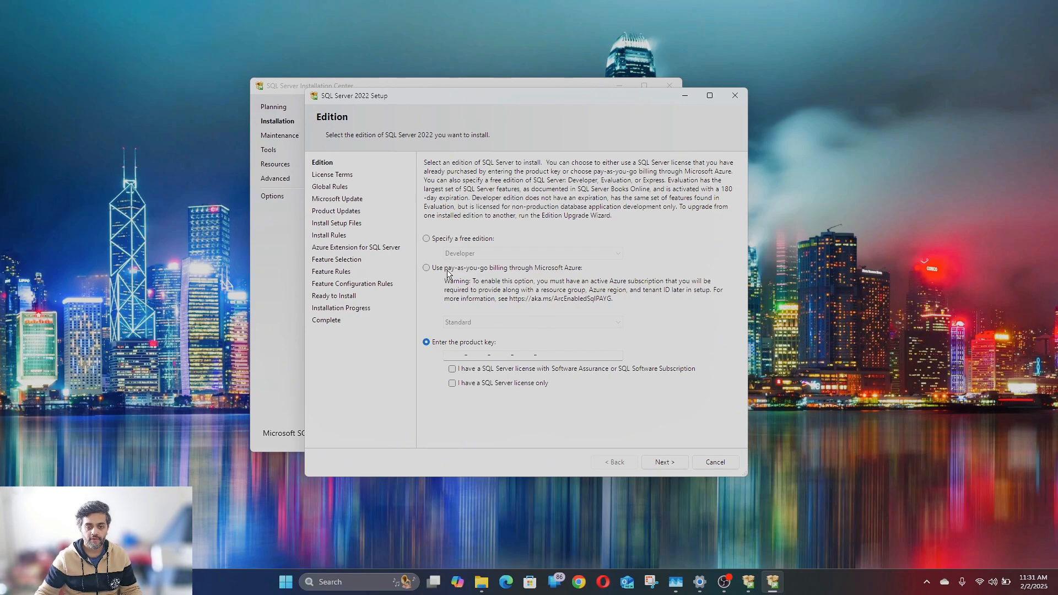
pyautogui.click(425, 268)
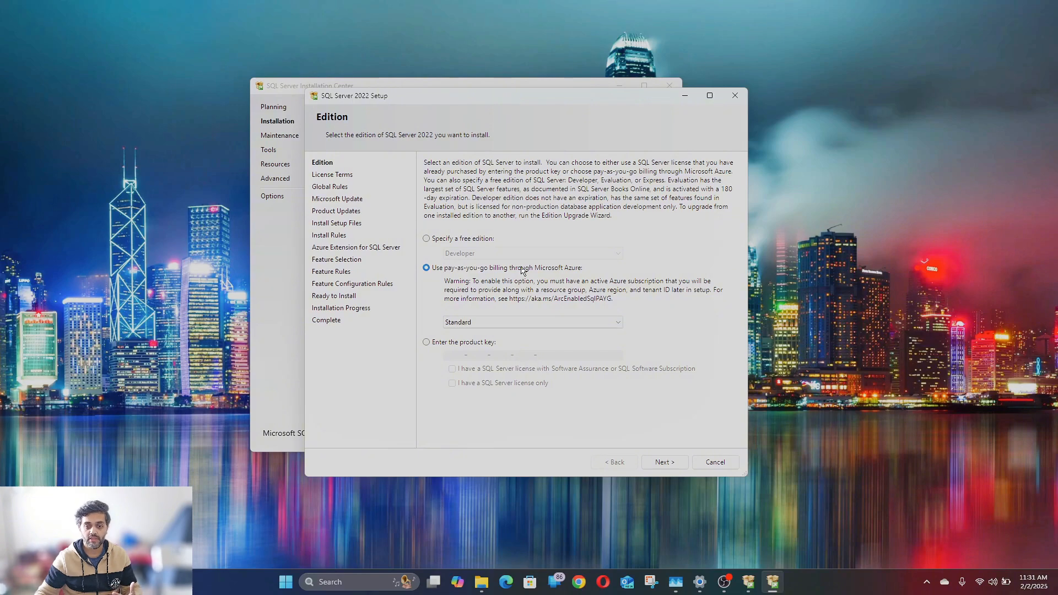
pyautogui.click(528, 322)
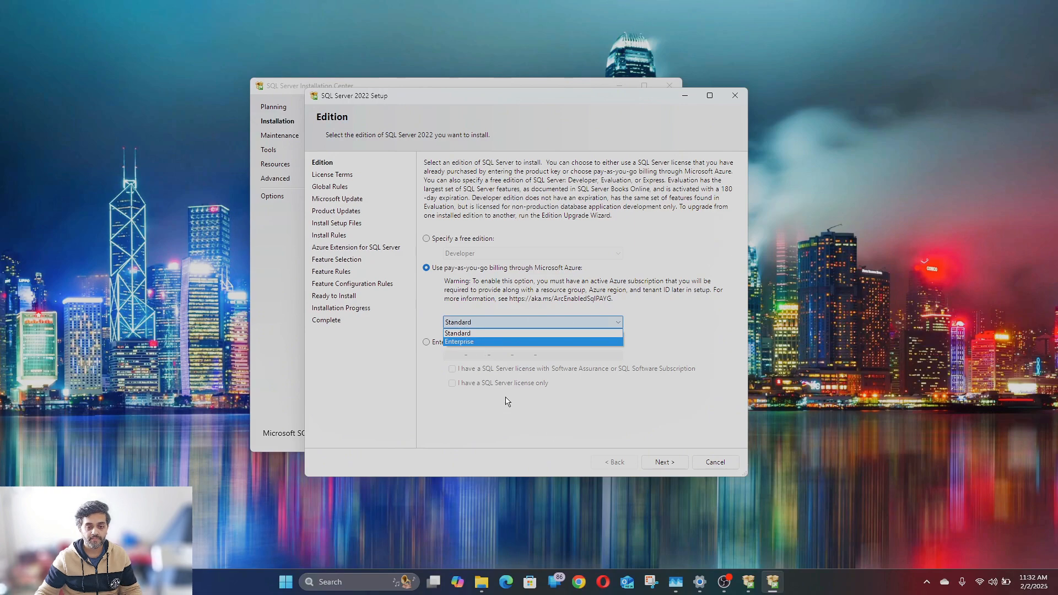
pyautogui.click(494, 334)
pyautogui.click(462, 238)
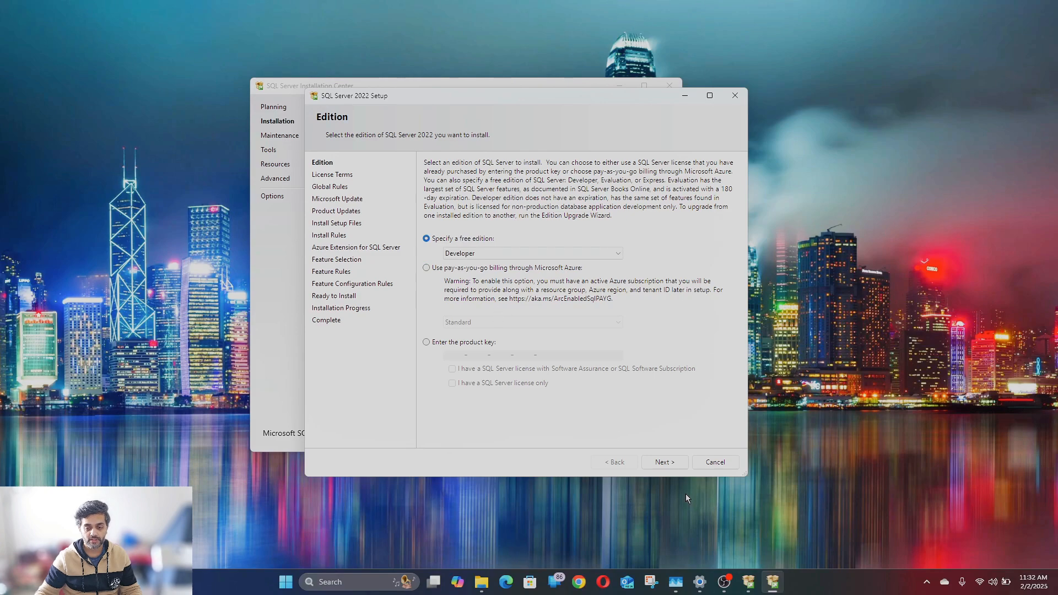
# Proceed with the free Developer edition, read through the license terms, accept them and continue.
pyautogui.click(664, 462)
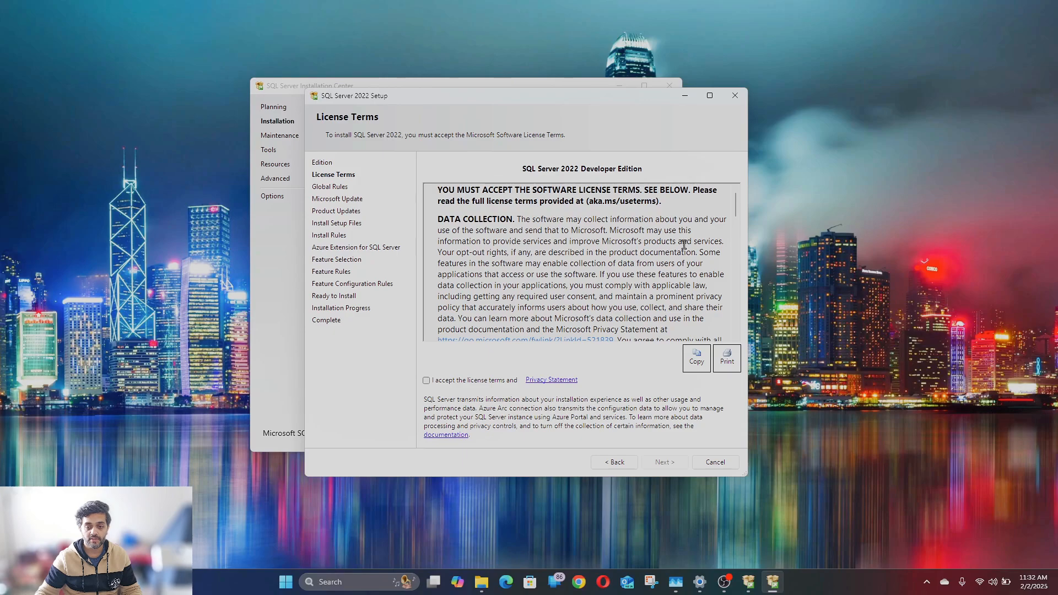
pyautogui.scroll(-15, 725, 227)
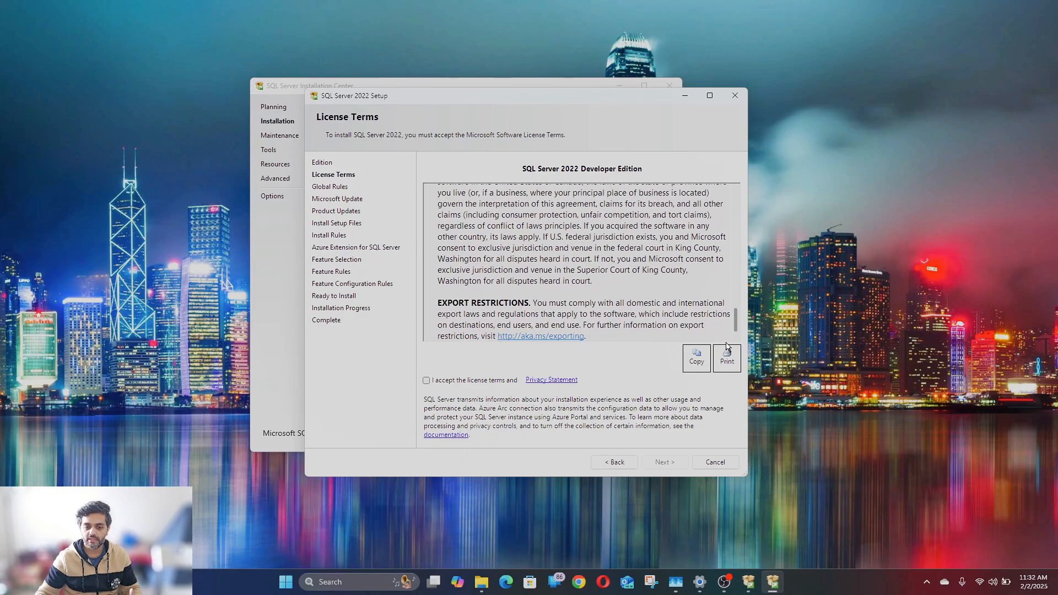
pyautogui.moveTo(726, 342)
pyautogui.mouseDown()
pyautogui.moveTo(725, 225)
pyautogui.moveTo(742, 196)
pyautogui.moveTo(732, 335)
pyautogui.mouseUp()
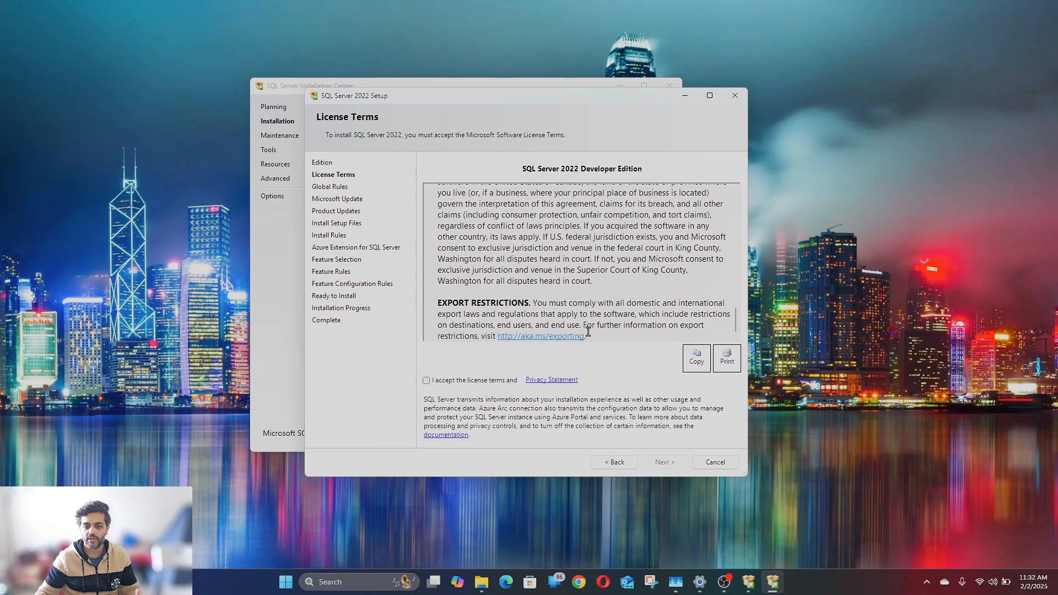
pyautogui.click(427, 380)
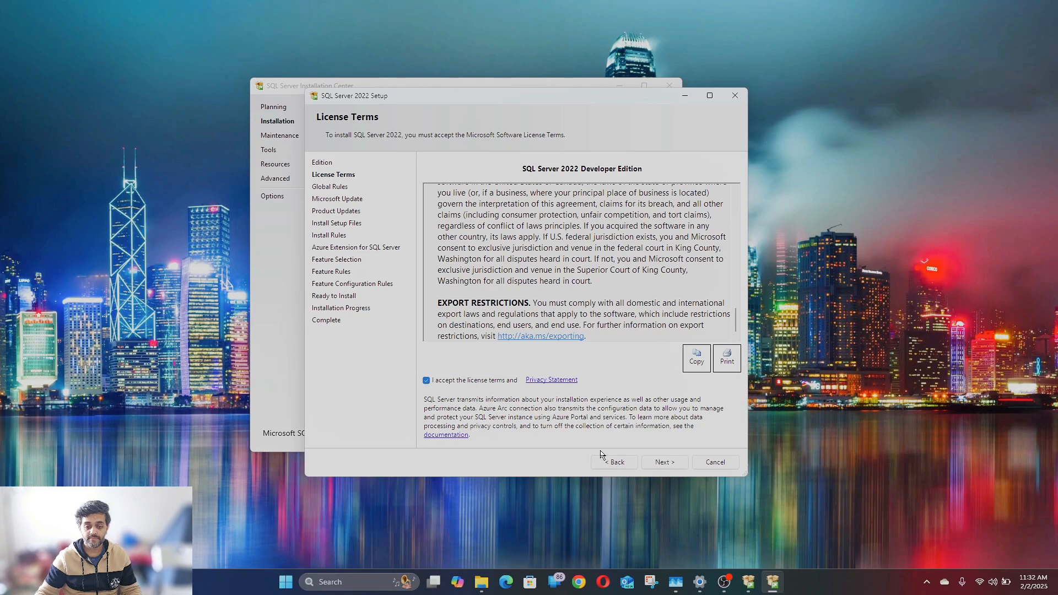
pyautogui.click(682, 463)
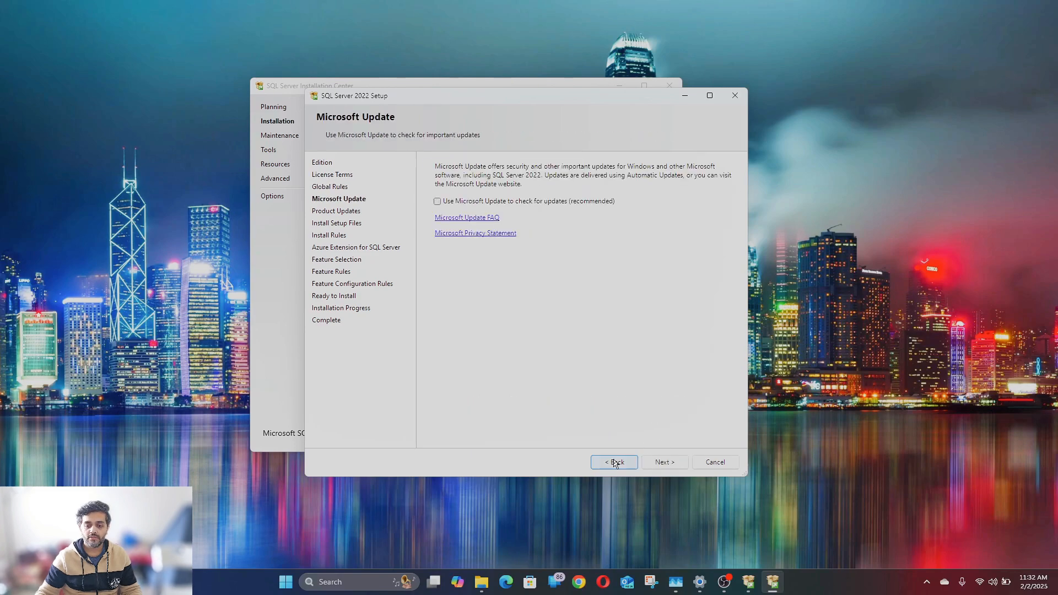
# Go back to the Global Rules check, examine its rule details and return to the Microsoft Update page.
pyautogui.click(615, 462)
pyautogui.click(452, 198)
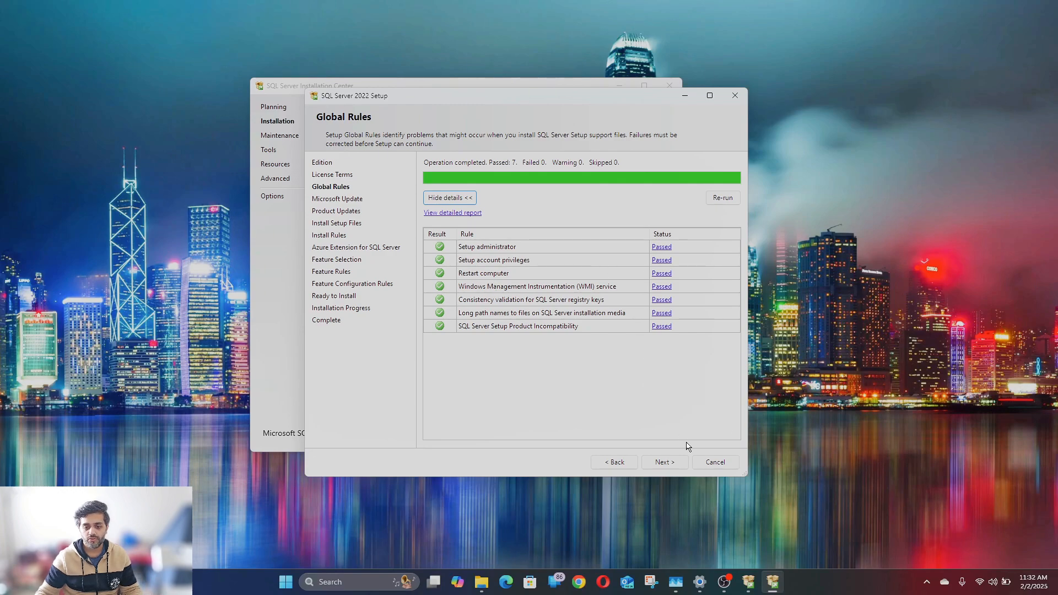
pyautogui.click(665, 462)
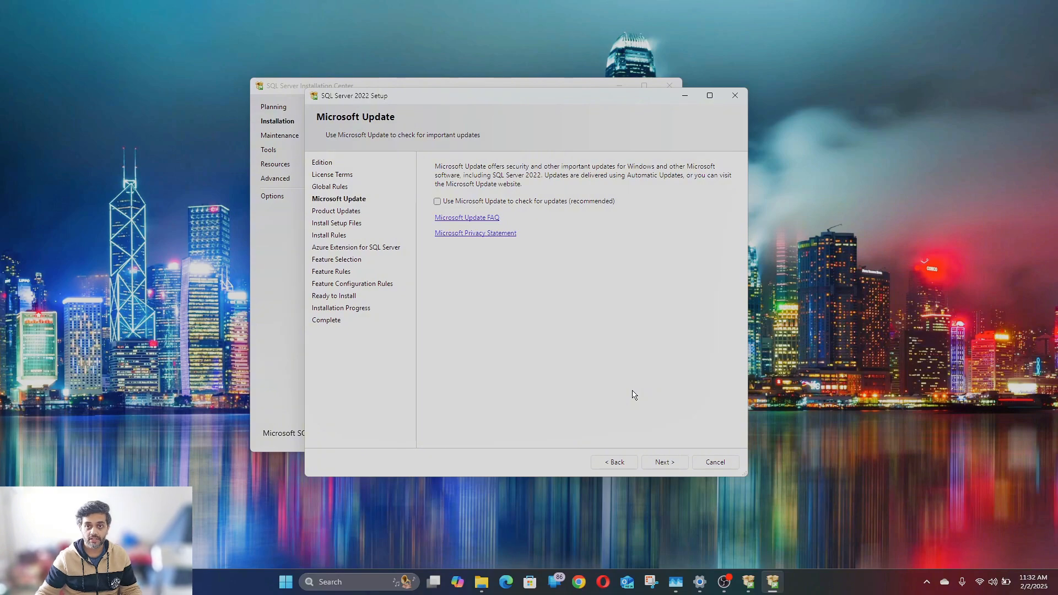
# Continue without using Microsoft Update and examine the Windows Firewall warning in the install rules.
pyautogui.click(665, 462)
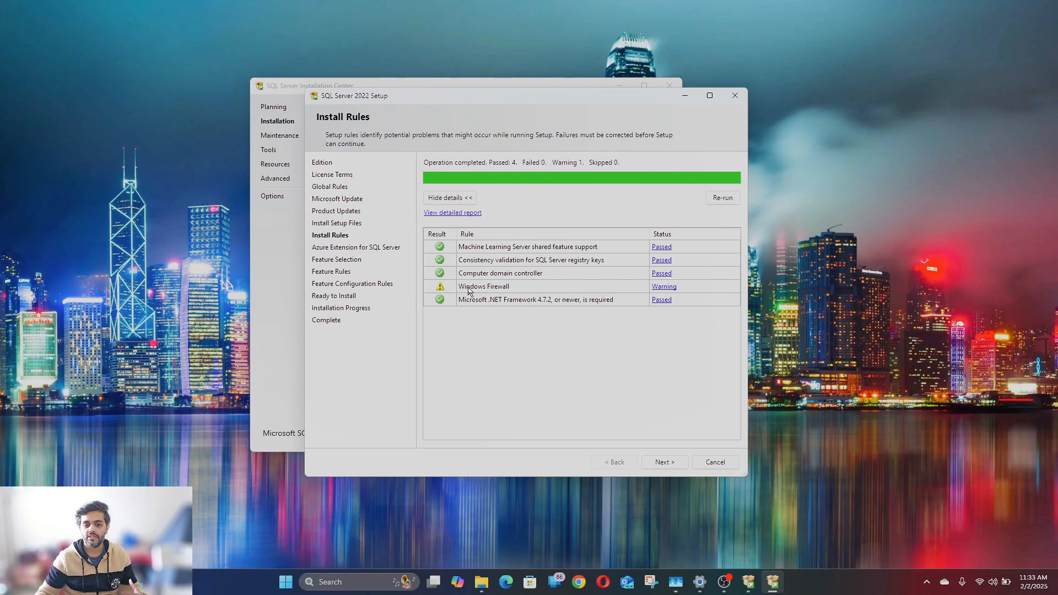
pyautogui.click(664, 287)
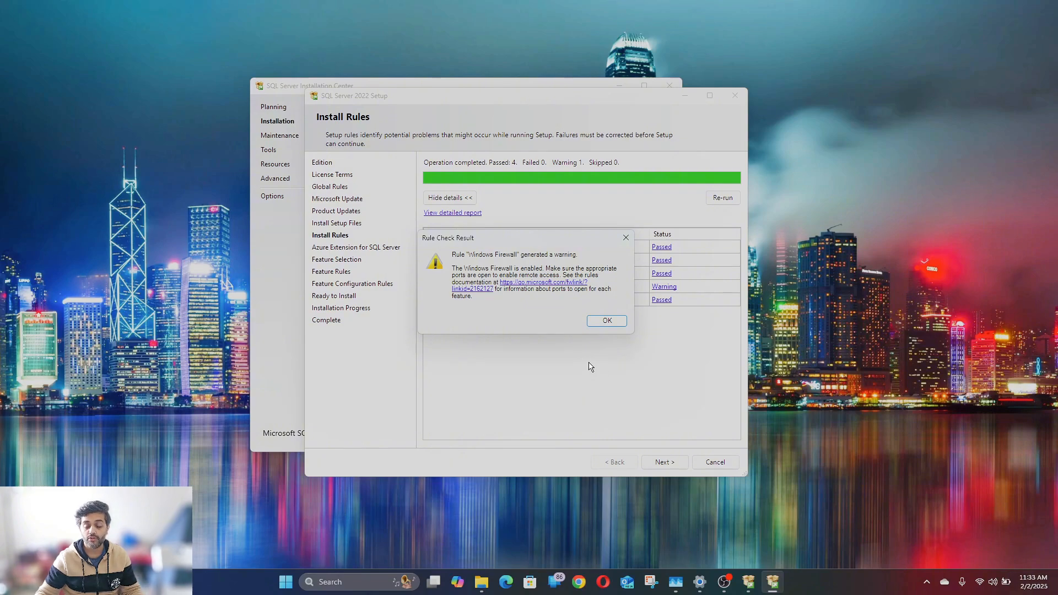
pyautogui.click(603, 324)
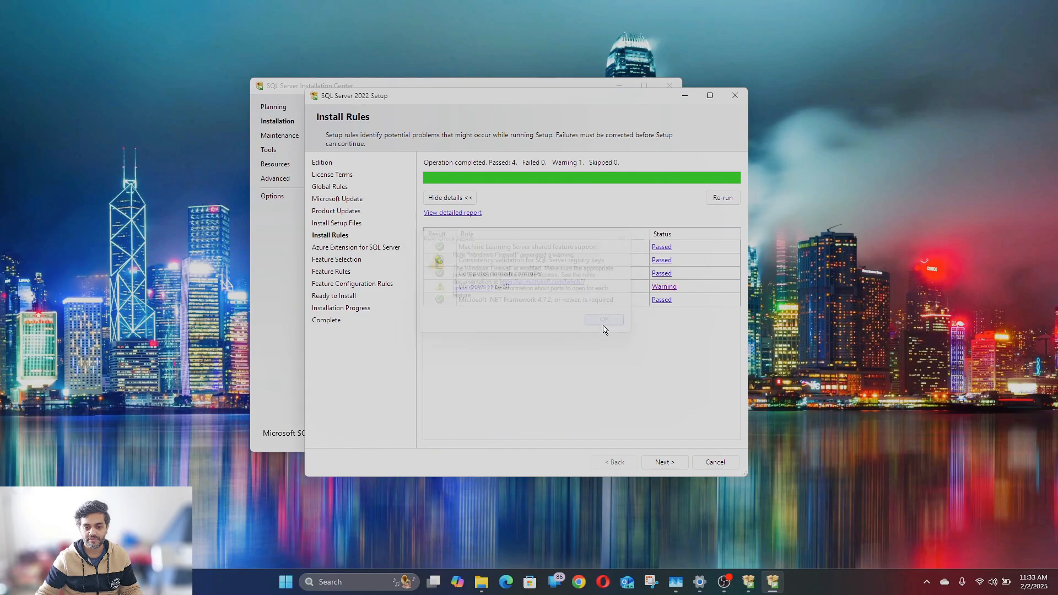
# Proceed past the install rules, exclude the Azure Extension for SQL Server and continue to feature selection.
pyautogui.click(664, 463)
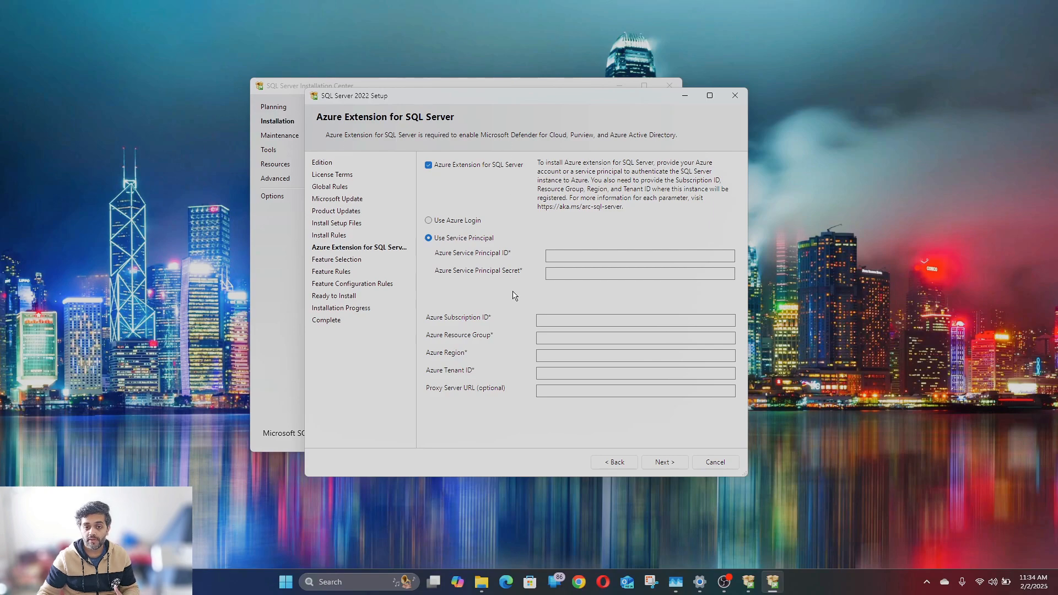
pyautogui.click(464, 166)
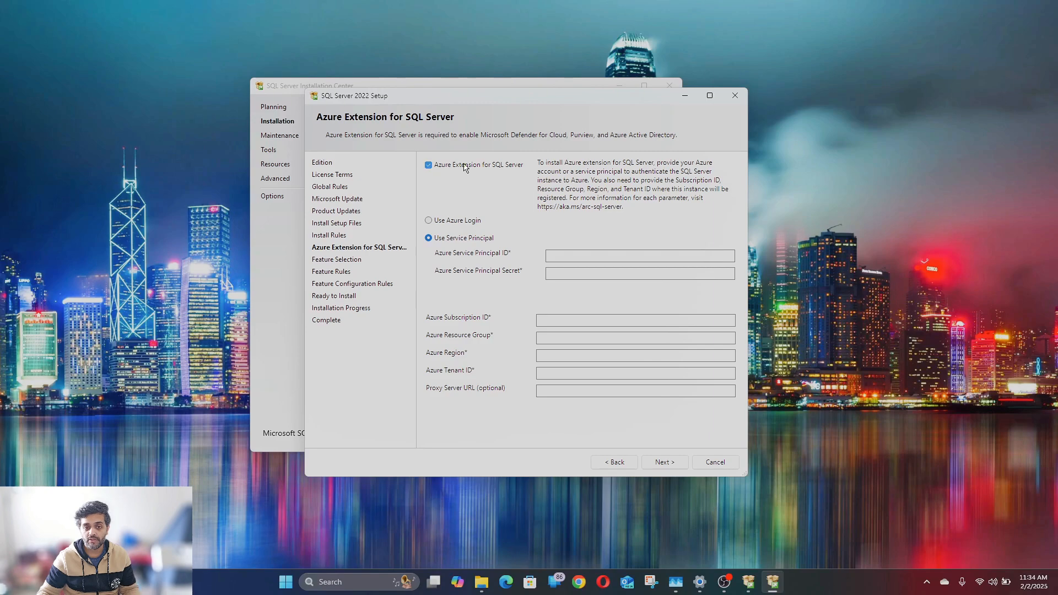
pyautogui.click(664, 462)
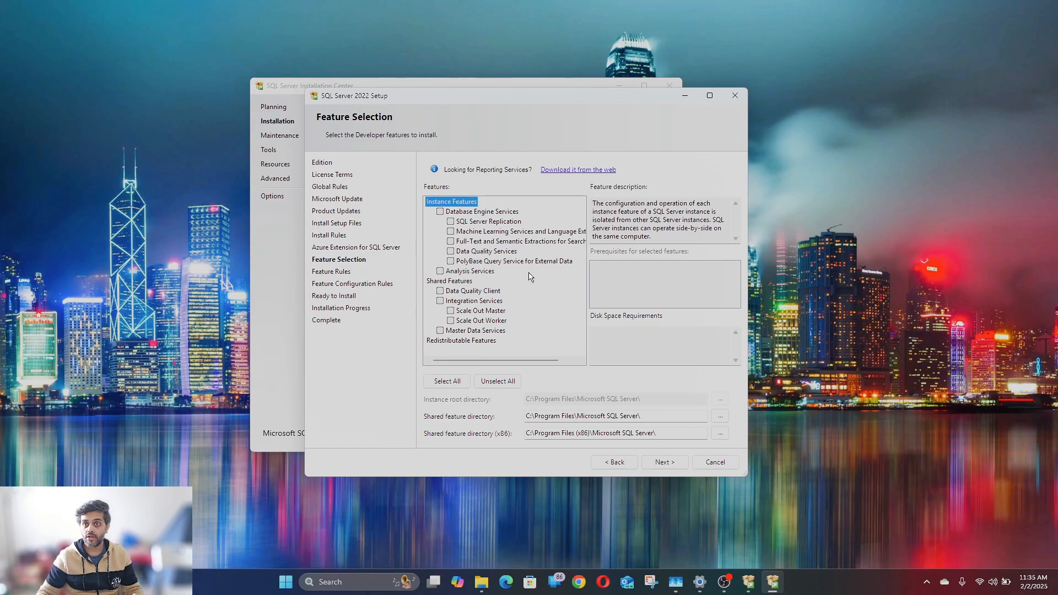
# Include Database Engine Services and SQL Server Replication in the features to install.
pyautogui.click(483, 213)
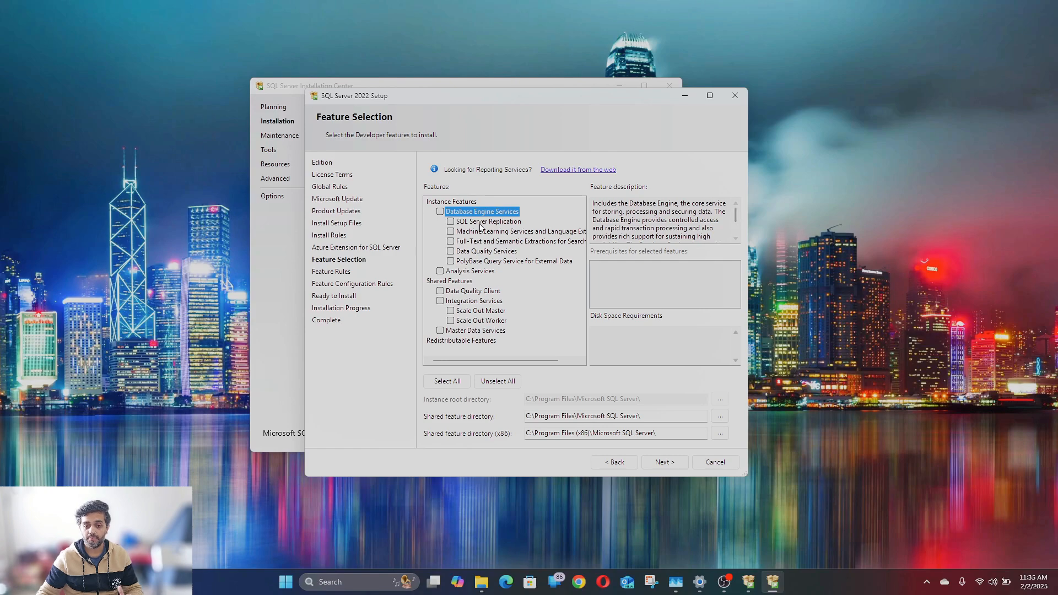
pyautogui.click(439, 211)
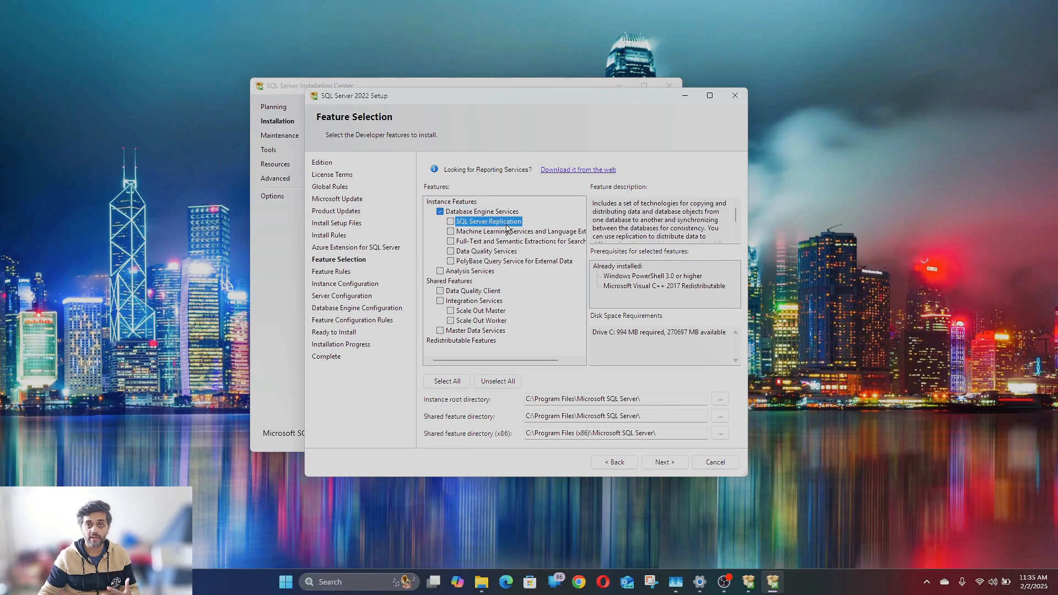
pyautogui.click(450, 222)
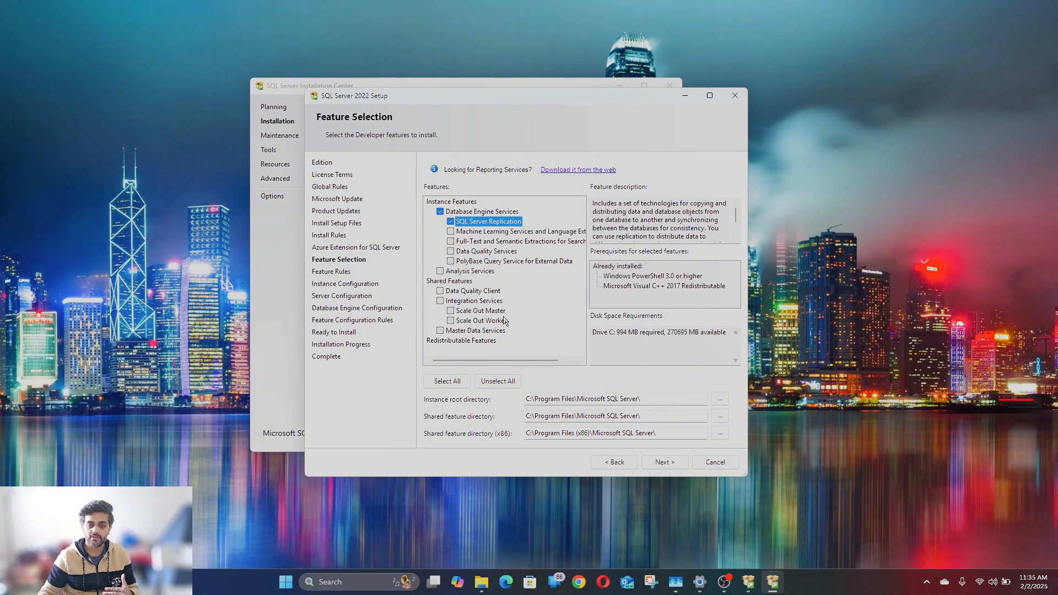
# Examine the descriptions of the remaining instance features, from Machine Learning Services to Analysis Services, and of Data Quality Client.
pyautogui.click(488, 232)
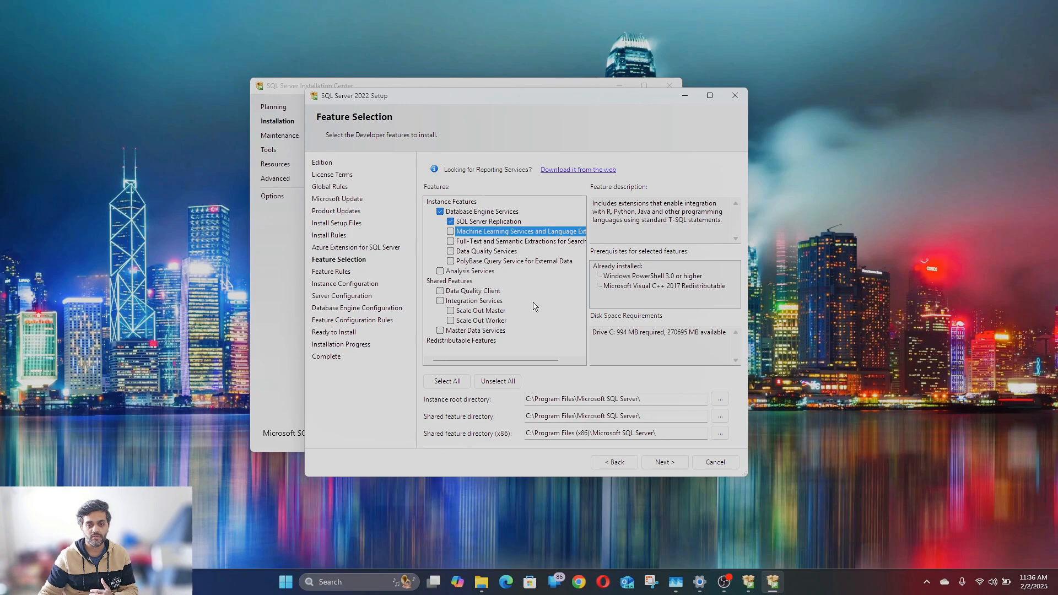
pyautogui.click(474, 242)
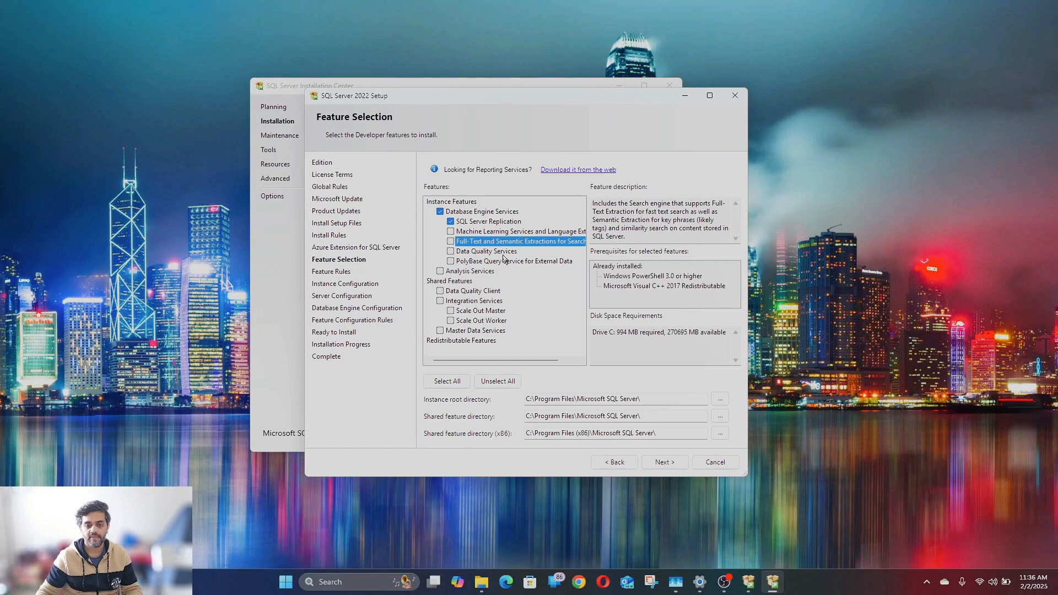
pyautogui.click(503, 255)
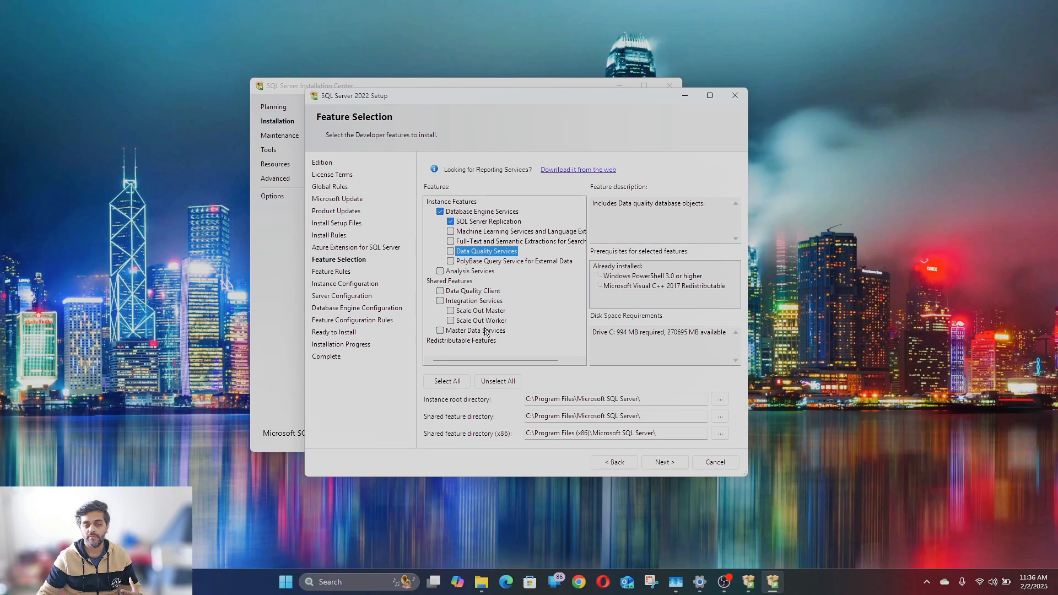
pyautogui.click(482, 263)
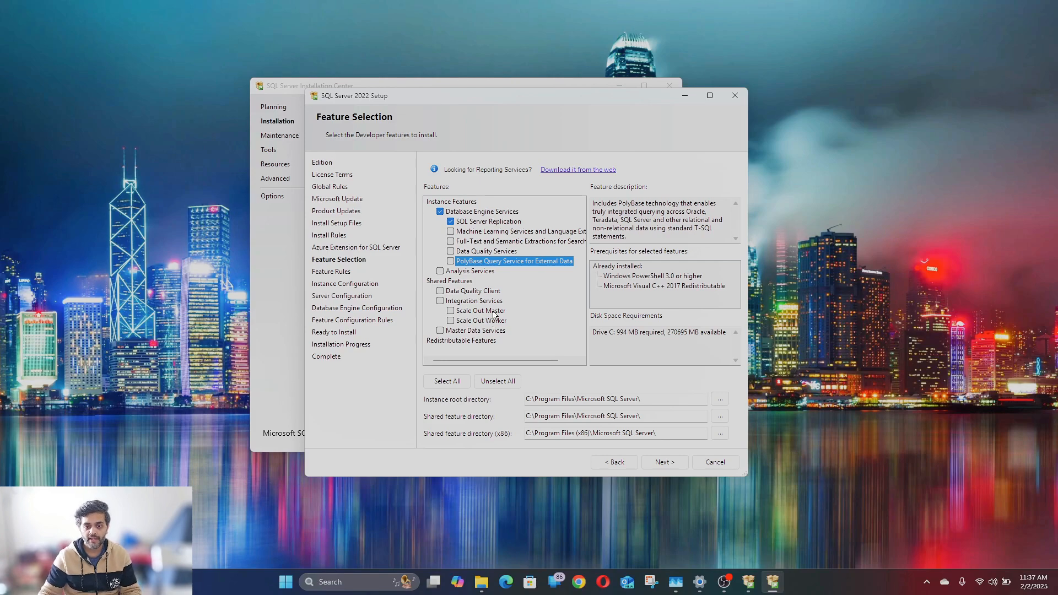
pyautogui.click(477, 273)
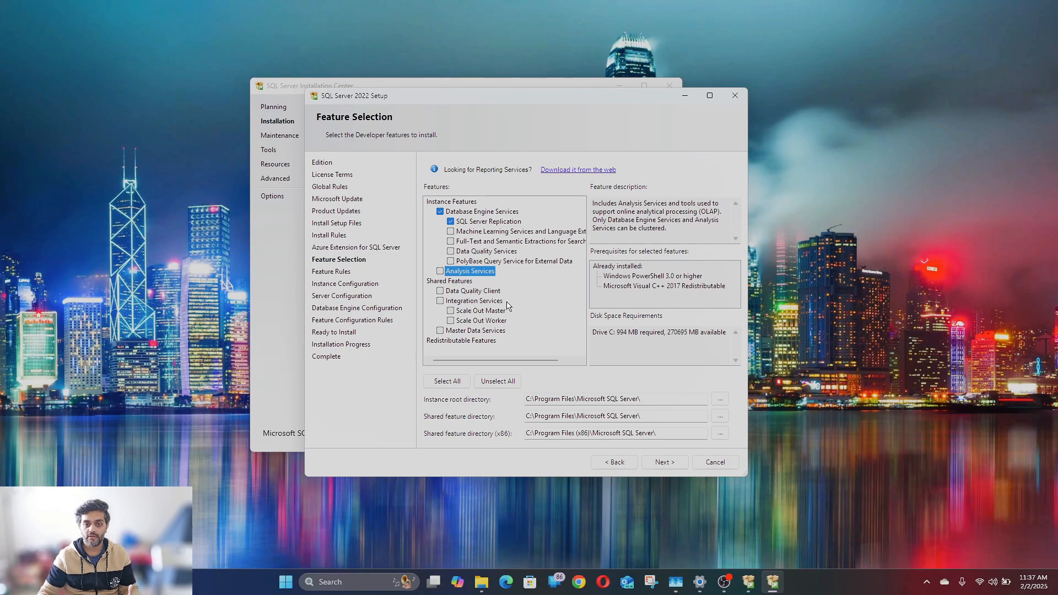
pyautogui.click(486, 253)
pyautogui.click(467, 291)
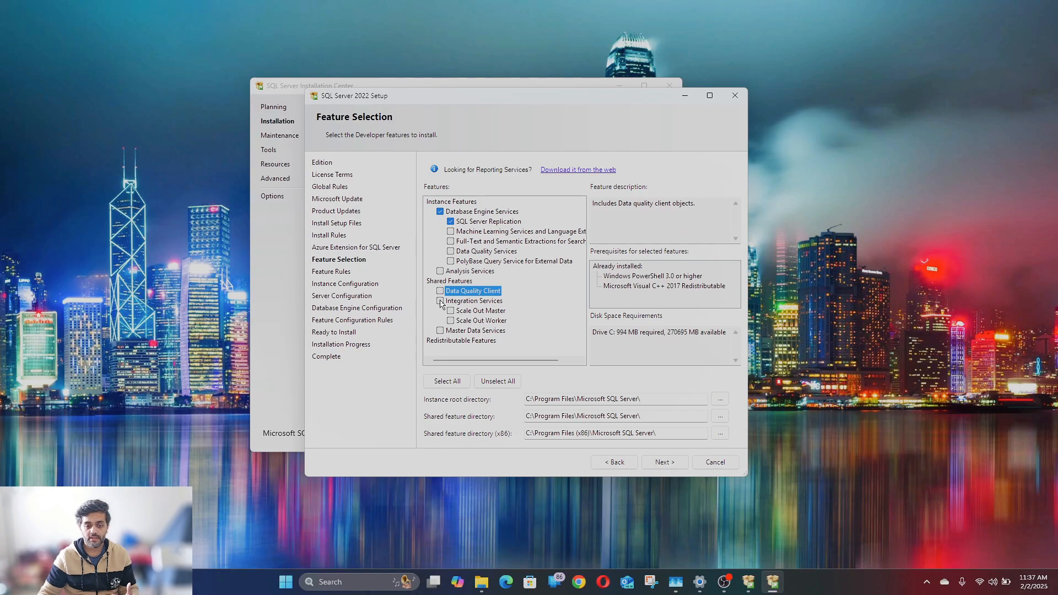
# Examine the descriptions of Integration Services and Analysis Services and the disk space required on drive C.
pyautogui.click(475, 301)
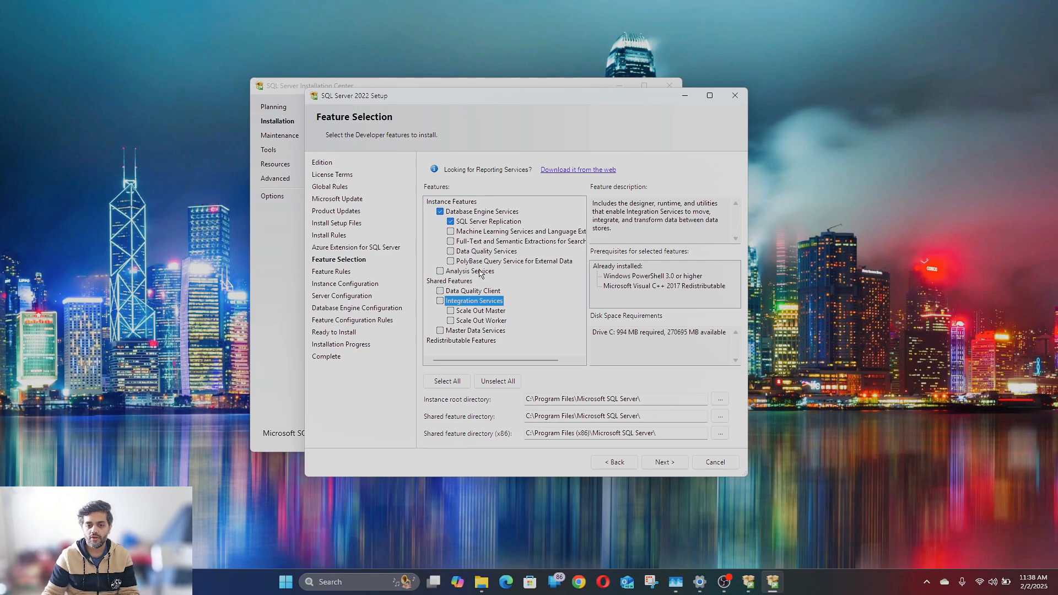
pyautogui.click(460, 271)
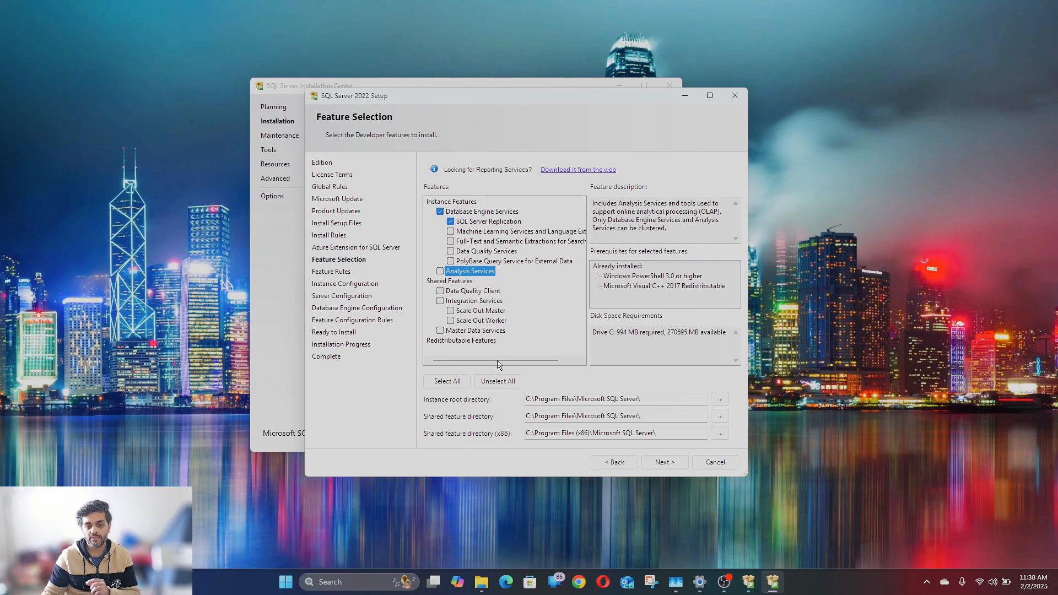
pyautogui.click(469, 301)
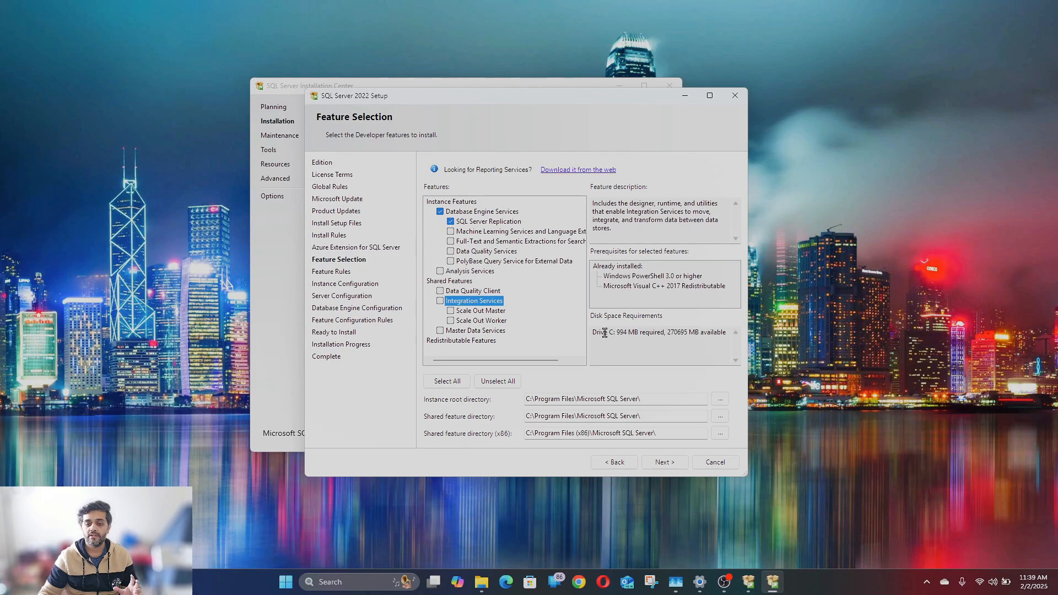
pyautogui.moveTo(609, 332); pyautogui.dragTo(656, 332)
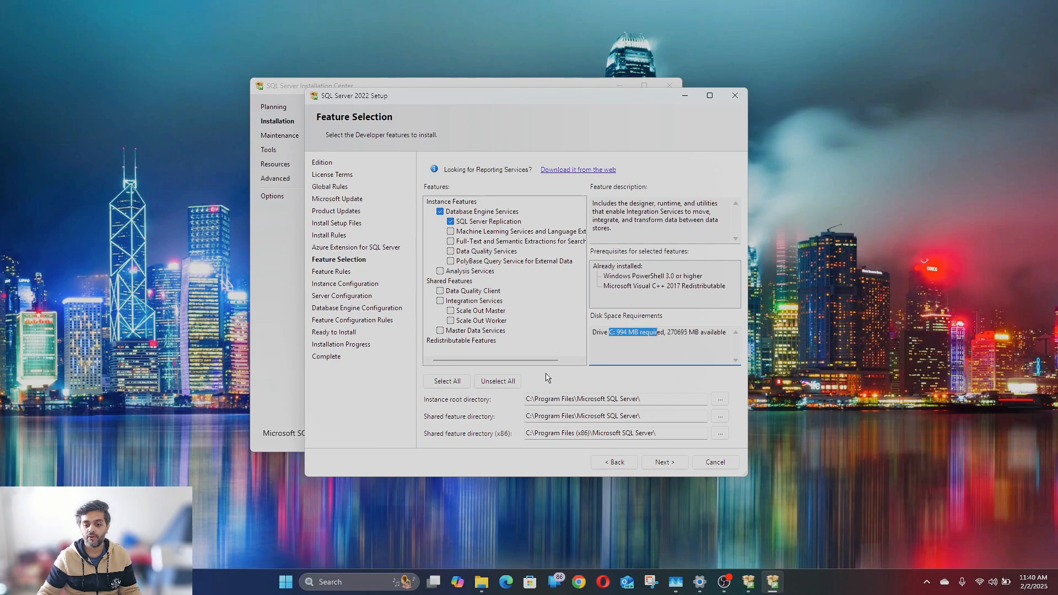
# Proceed past feature selection, keep the default instance with ID MSSQLSERVER and continue to the server configuration.
pyautogui.click(683, 458)
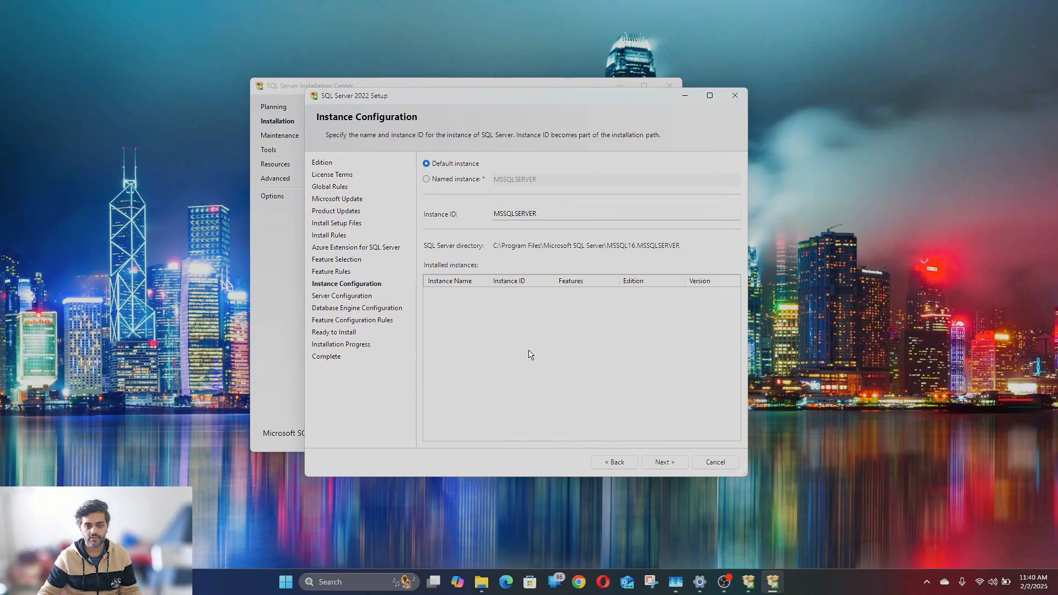
pyautogui.click(462, 180)
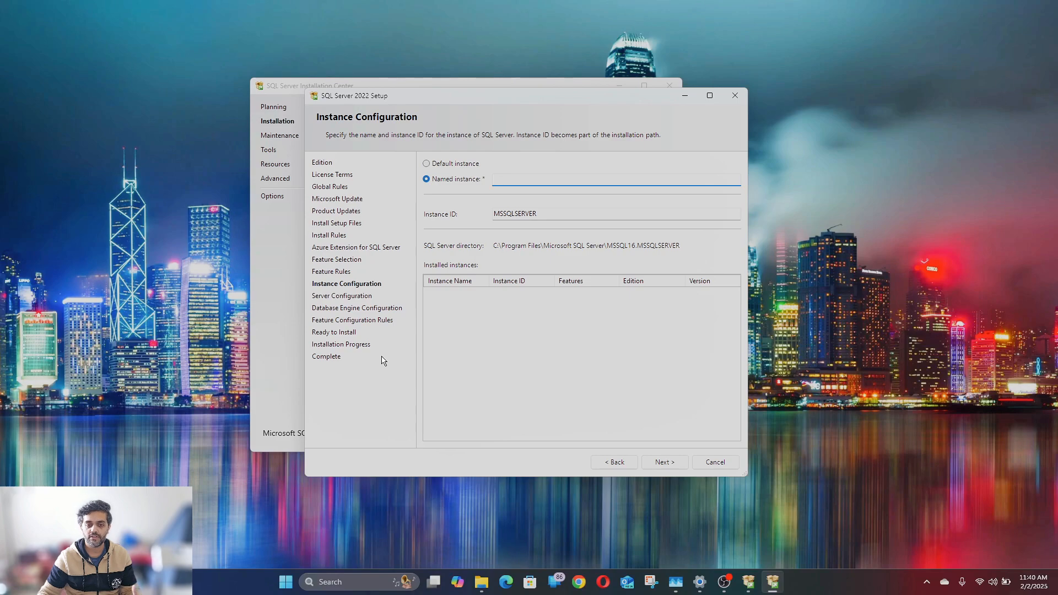
pyautogui.click(439, 165)
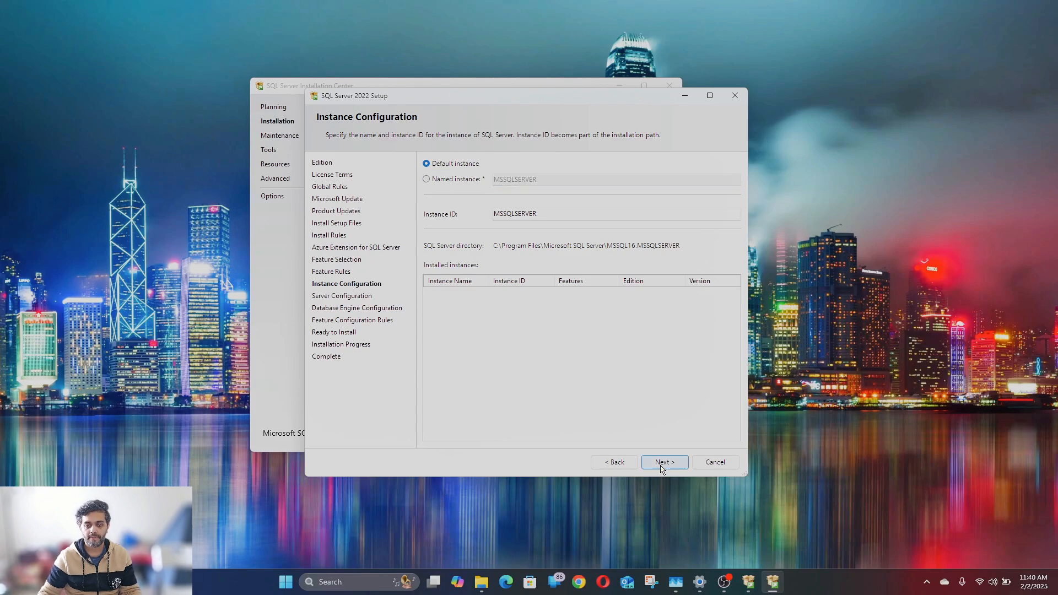
pyautogui.click(662, 467)
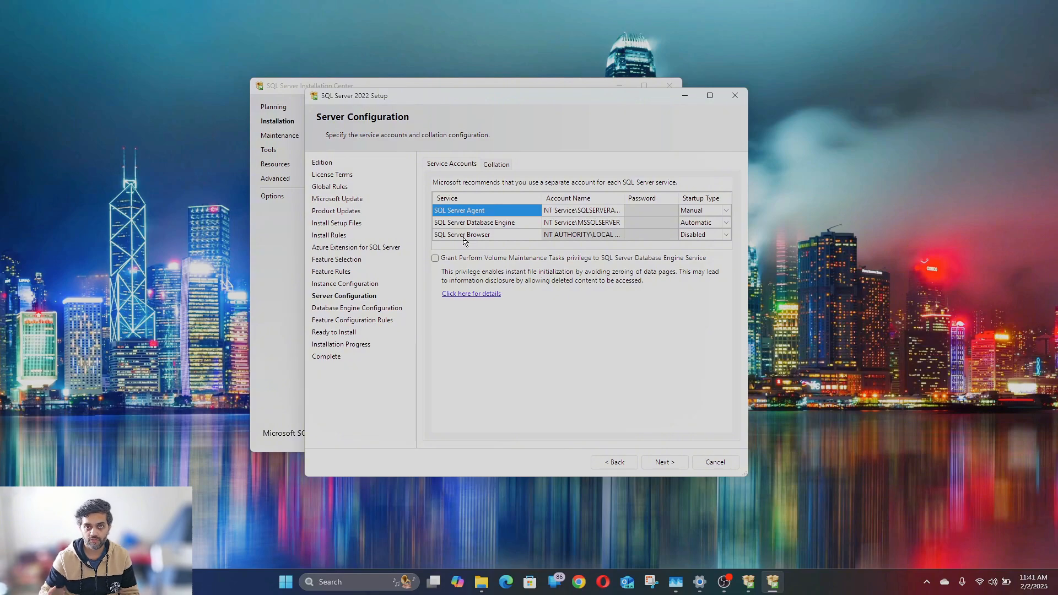
# Examine the service account choices available for SQL Server Database Engine.
pyautogui.click(582, 222)
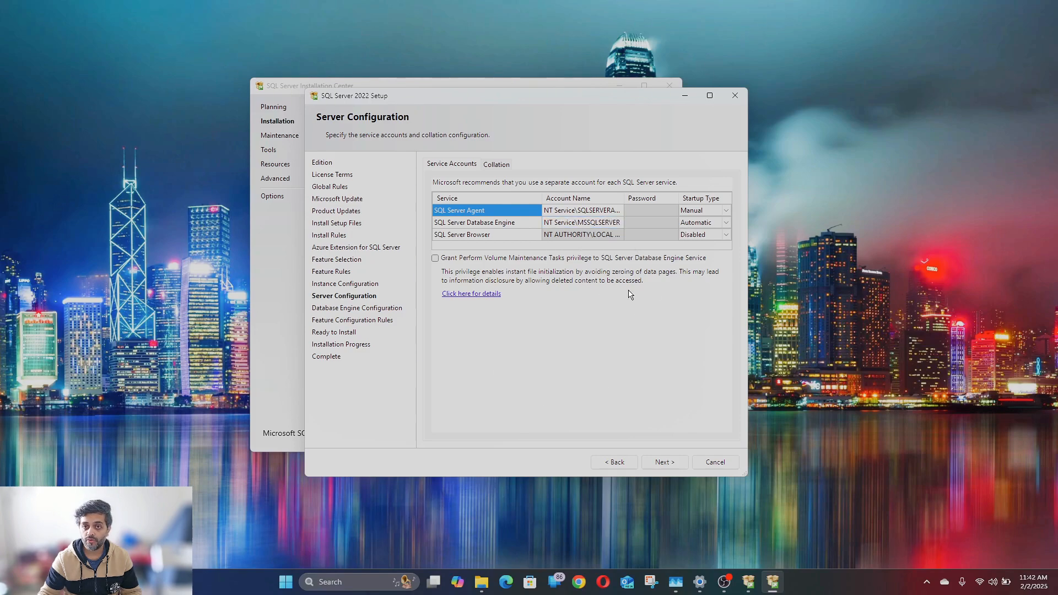
pyautogui.click(601, 223)
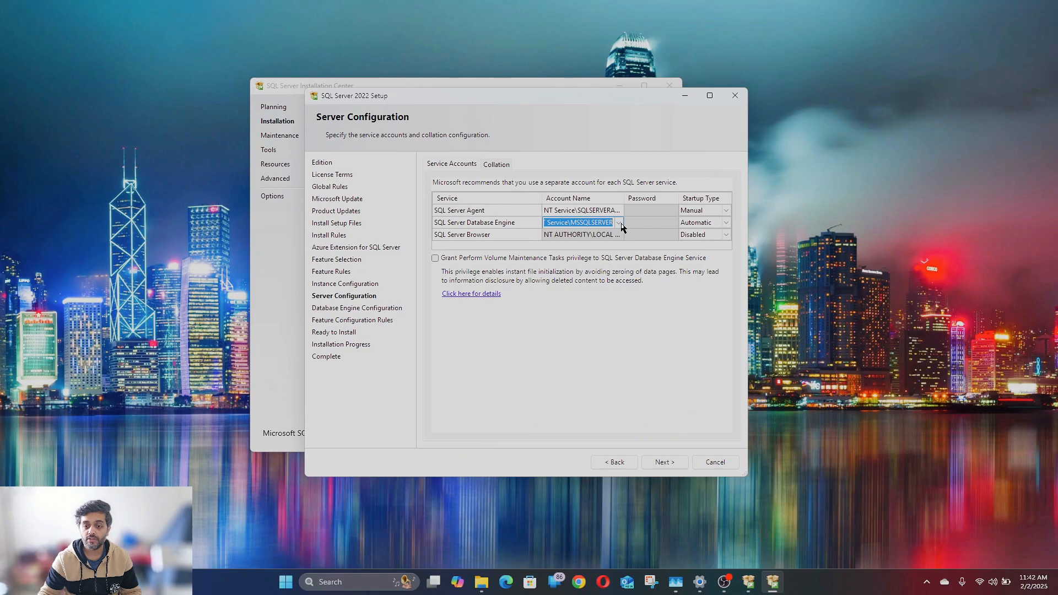
pyautogui.click(620, 223)
pyautogui.click(594, 316)
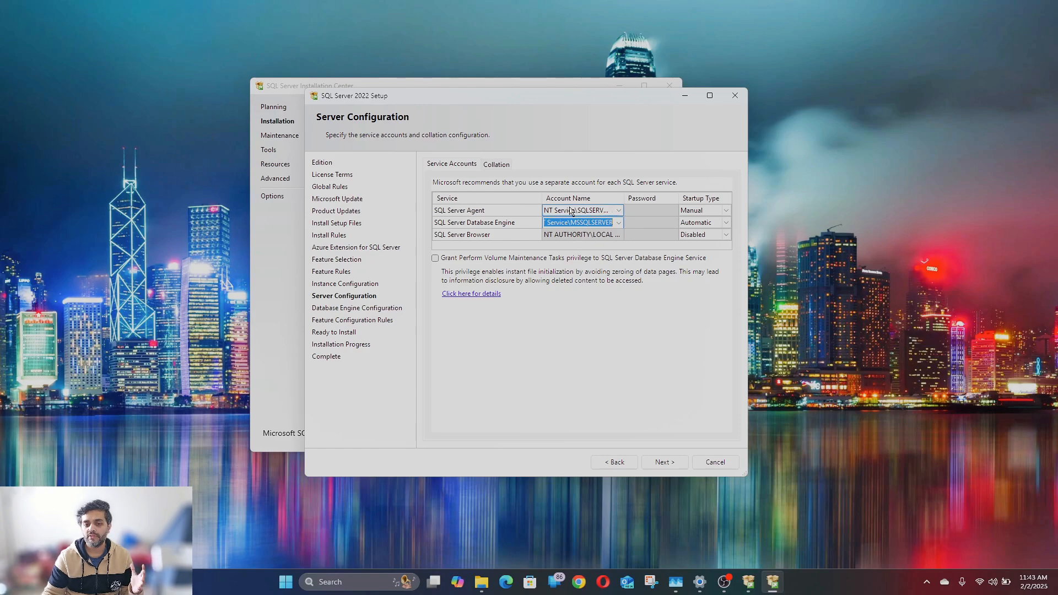
pyautogui.click(618, 223)
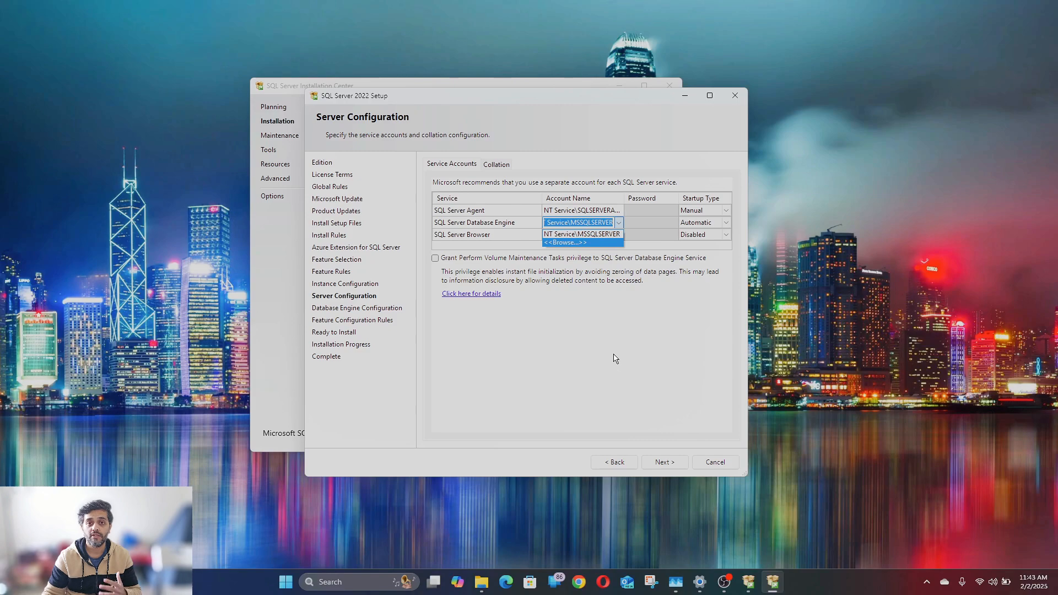
pyautogui.click(614, 332)
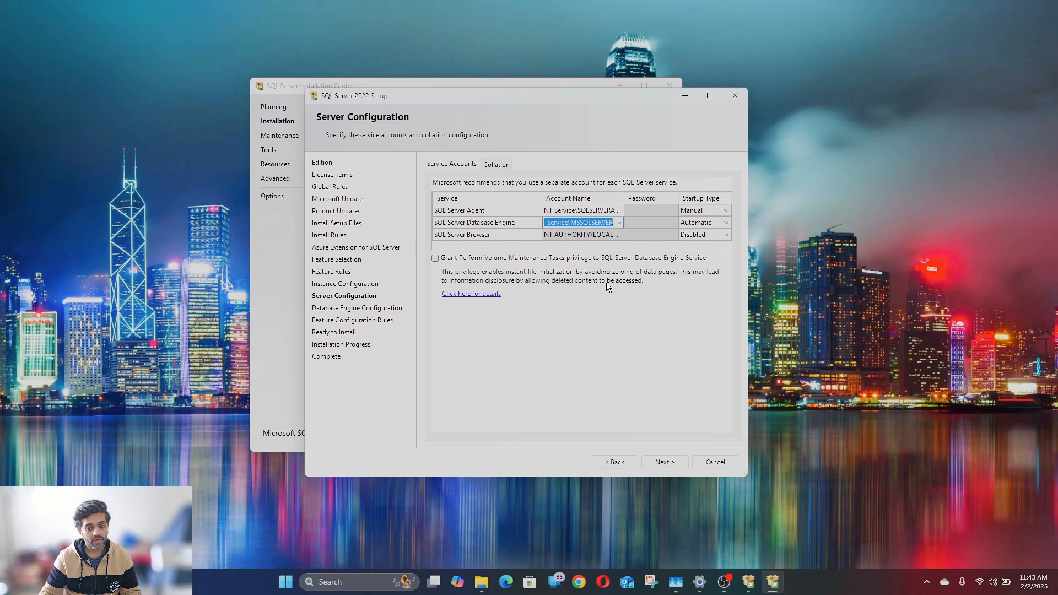
# Set the startup type of SQL Server Agent and SQL Server Database Engine to Manual.
pyautogui.click(726, 210)
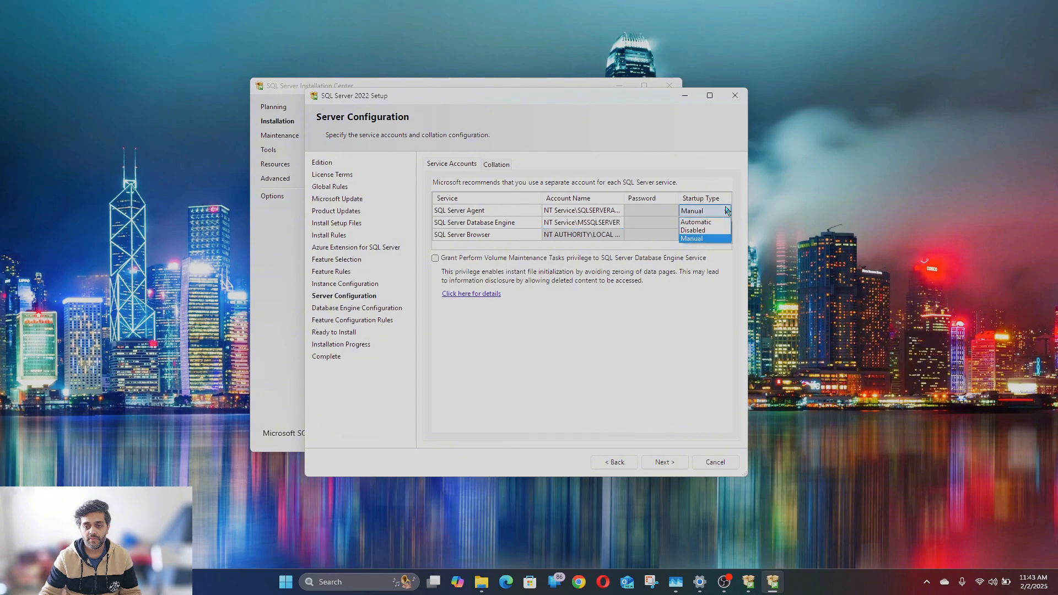
pyautogui.click(700, 238)
pyautogui.click(726, 222)
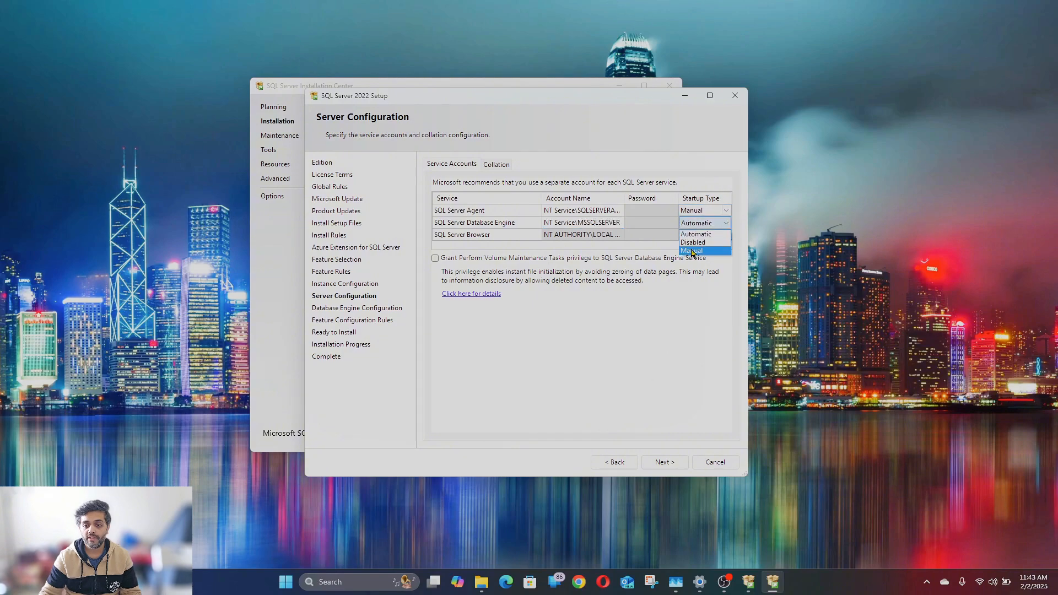
pyautogui.click(693, 251)
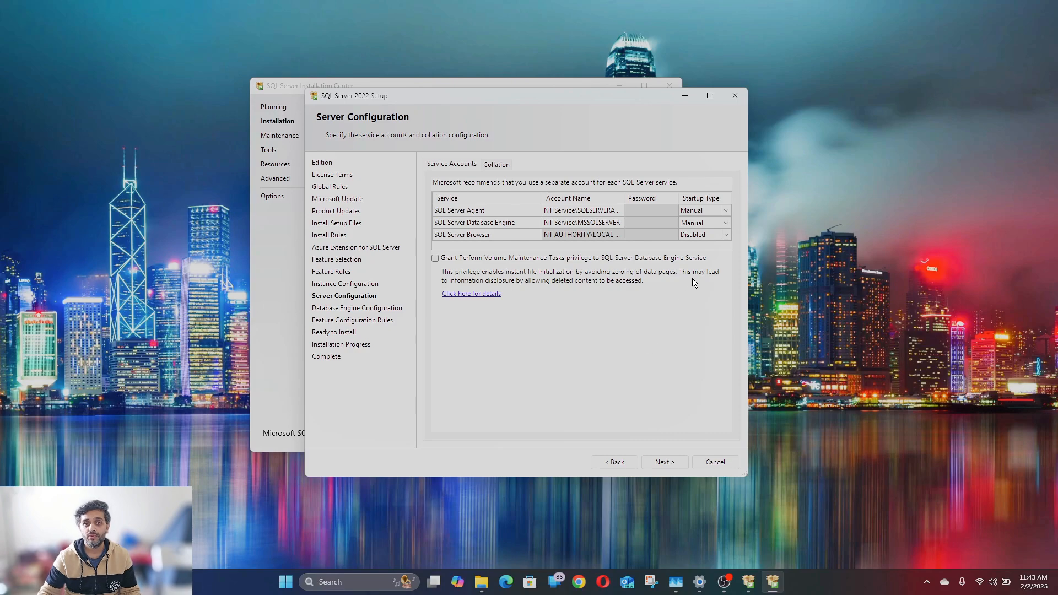
# Try the Automatic startup type for SQL Server Agent and SQL Server Database Engine and return both to Manual.
pyautogui.click(727, 214)
pyautogui.click(726, 214)
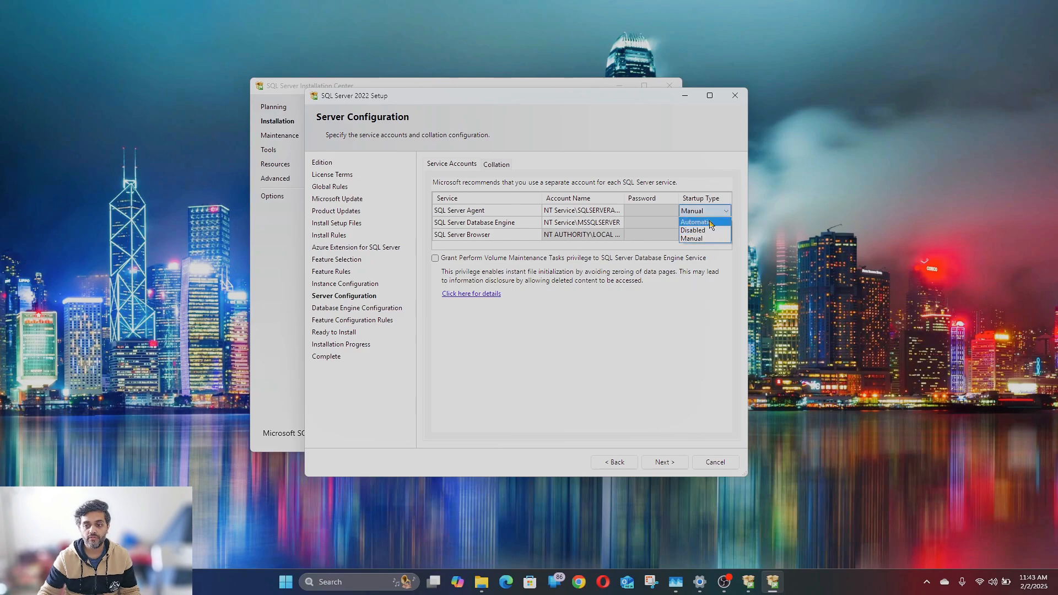
pyautogui.click(715, 221)
pyautogui.click(719, 223)
pyautogui.click(715, 234)
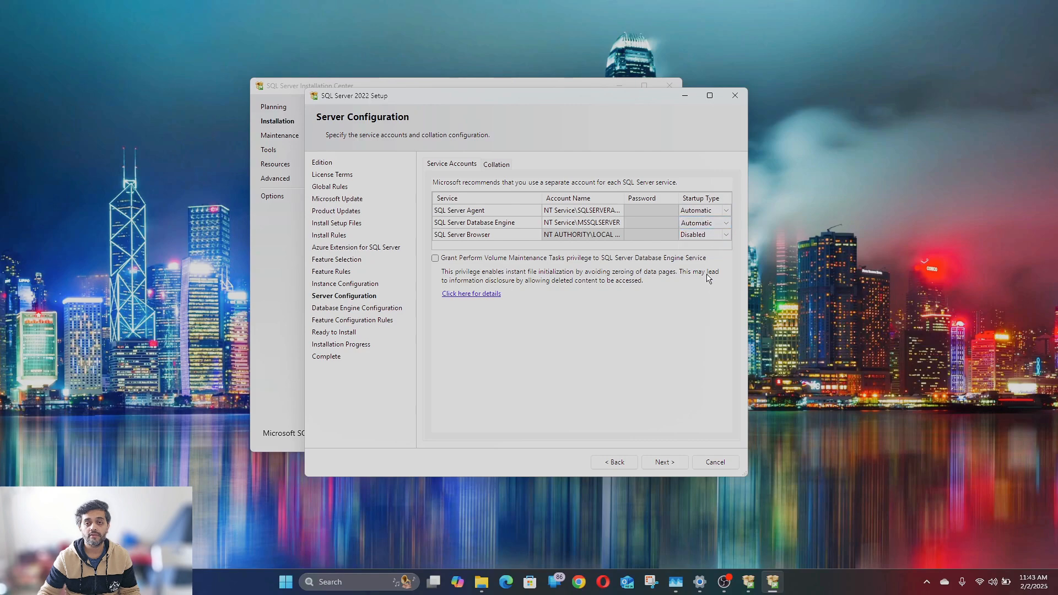
pyautogui.click(727, 224)
pyautogui.click(710, 241)
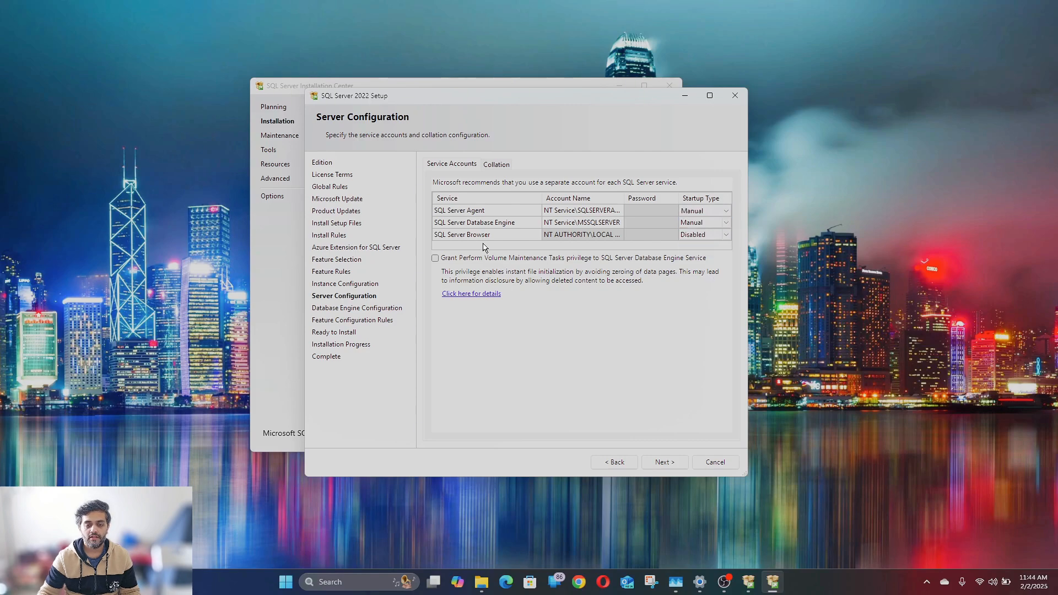
# Grant the Perform Volume Maintenance Tasks privilege to the Database Engine service and review the CI and AS parts of the collation.
pyautogui.click(467, 237)
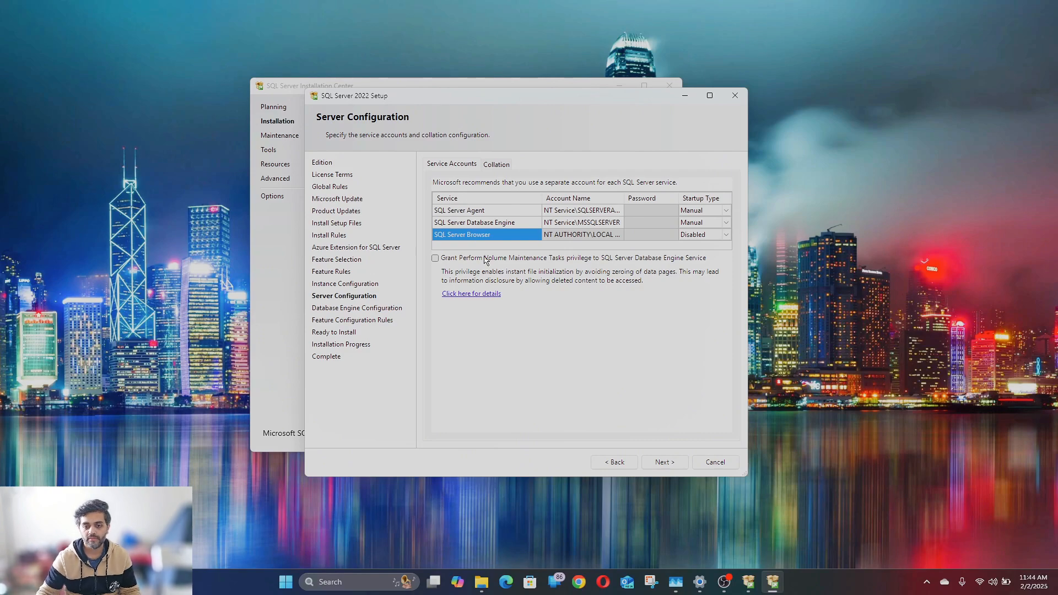
pyautogui.click(435, 258)
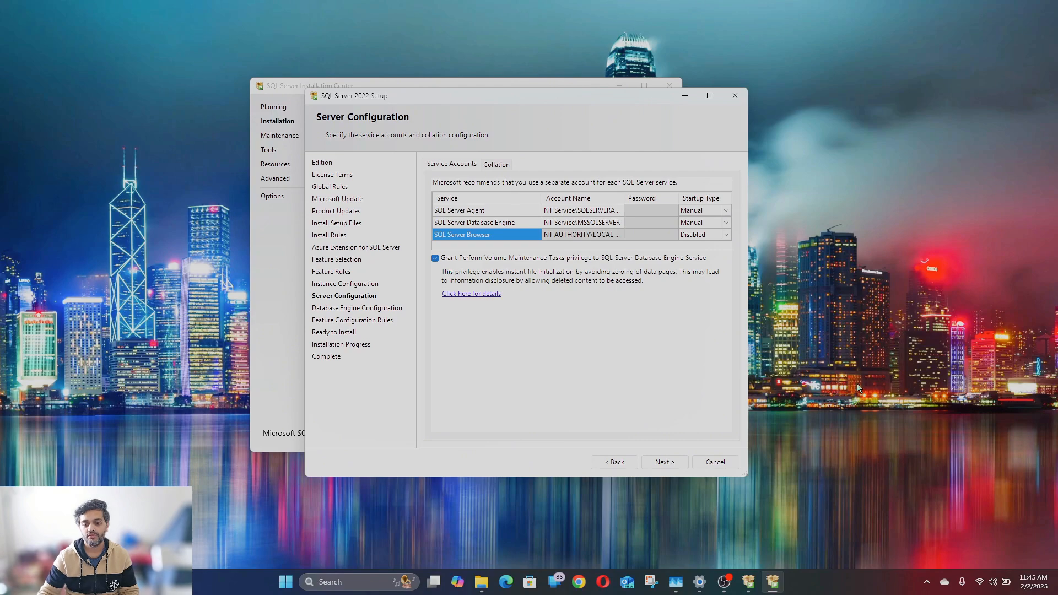
pyautogui.click(501, 166)
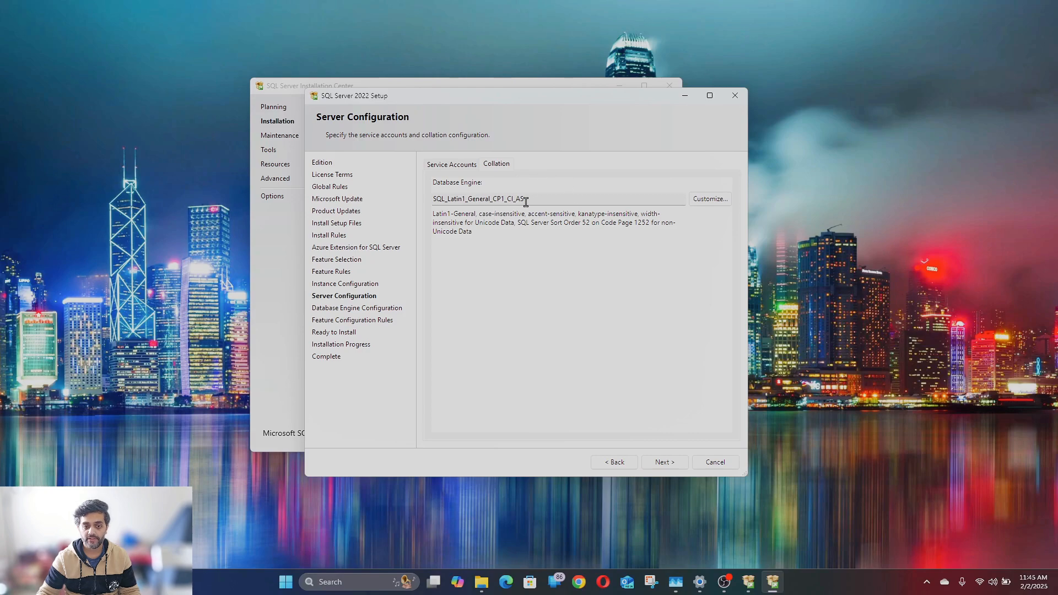
pyautogui.moveTo(506, 198); pyautogui.dragTo(514, 199)
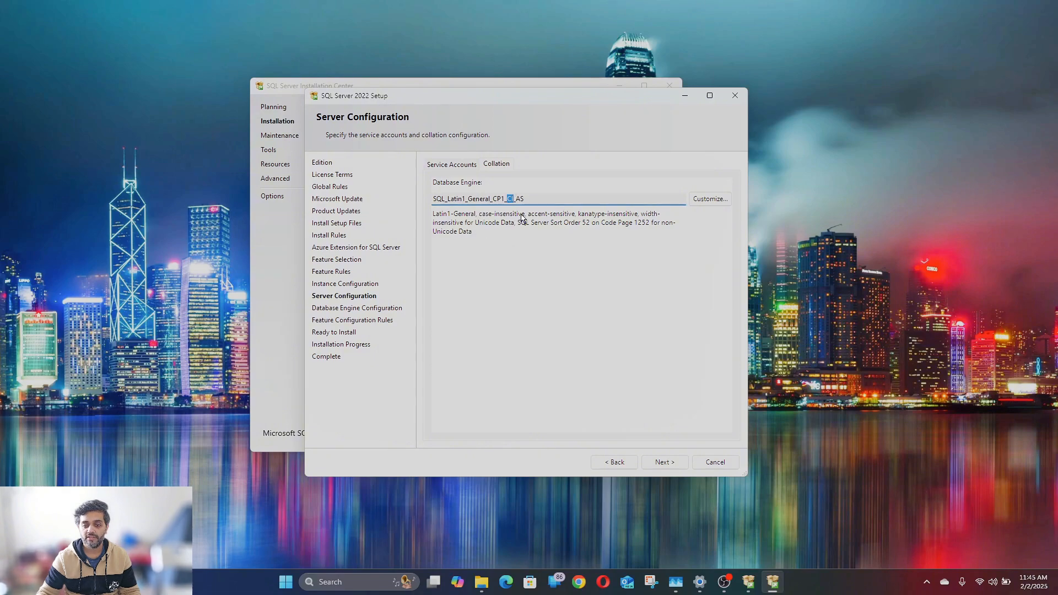
pyautogui.moveTo(527, 198); pyautogui.dragTo(515, 199)
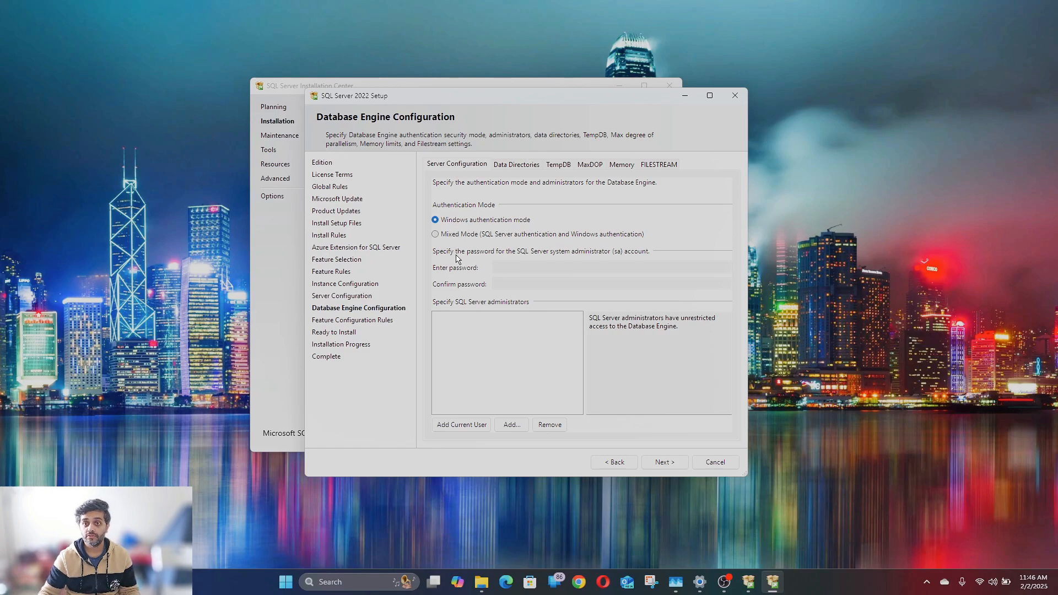
# Set Mixed Mode authentication with a confirmed sa account password and add the current user as a SQL Server administrator.
pyautogui.click(455, 234)
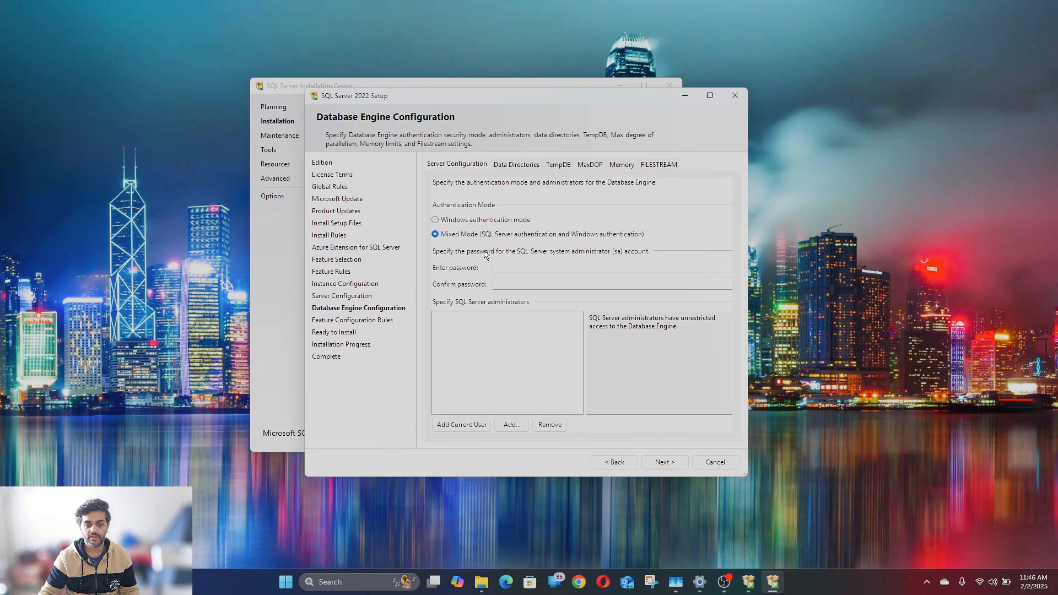
pyautogui.click(509, 270)
pyautogui.write('••')
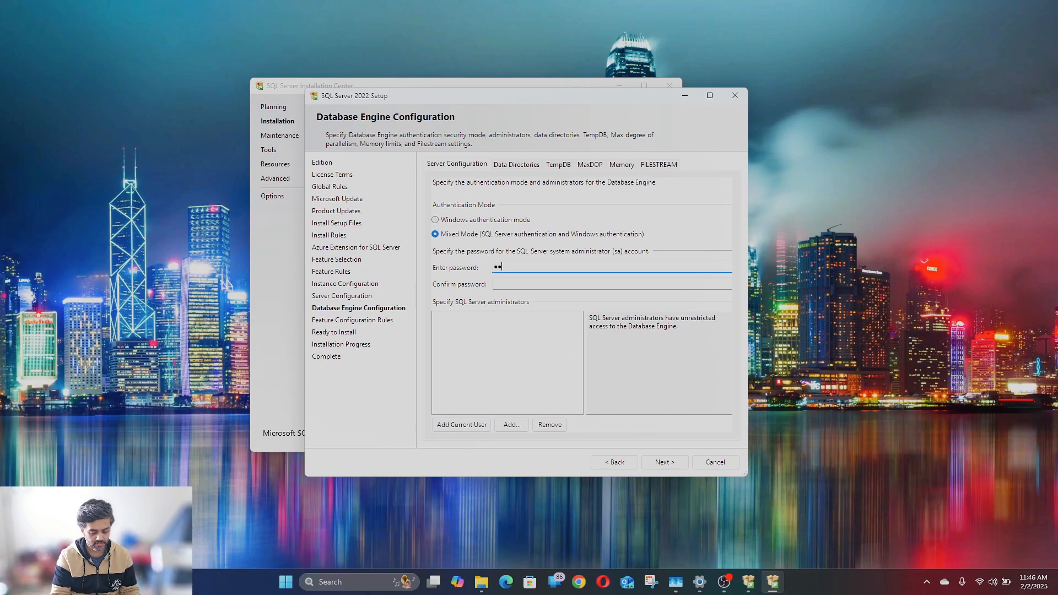
pyautogui.write('••••••')
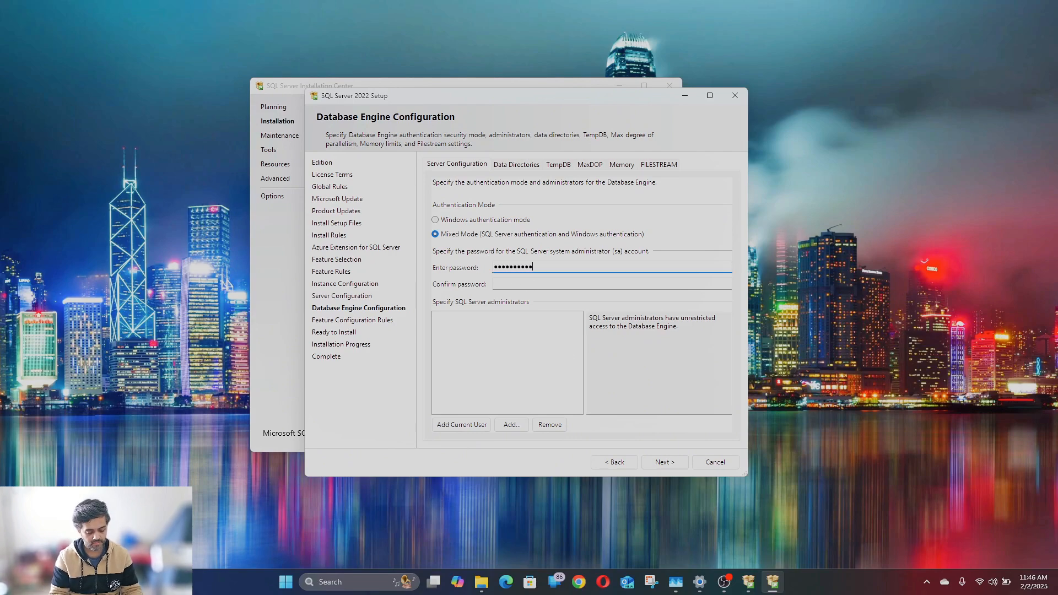
pyautogui.press('Tab')
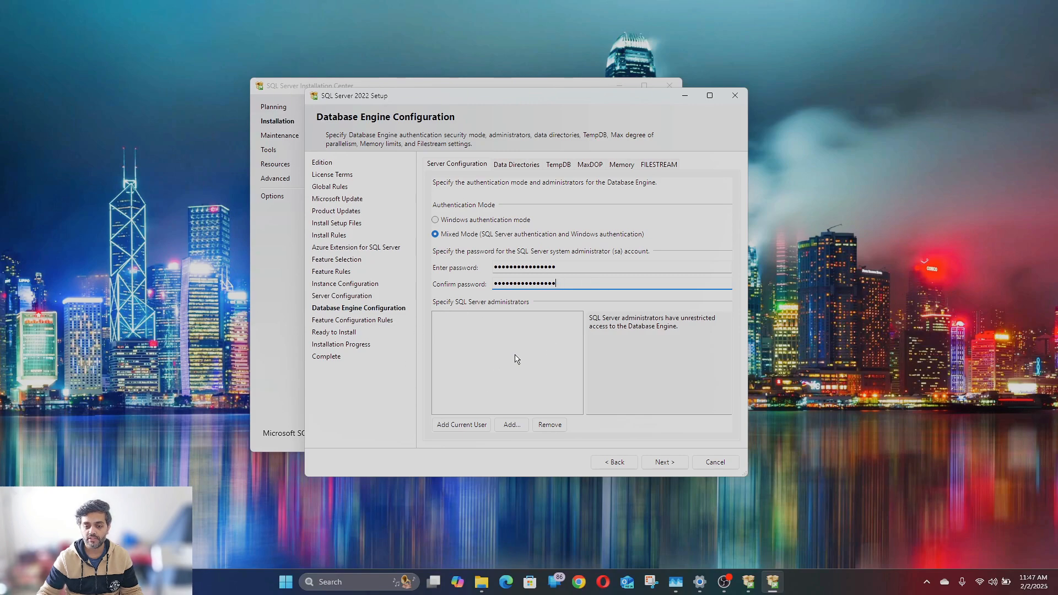
pyautogui.click(451, 426)
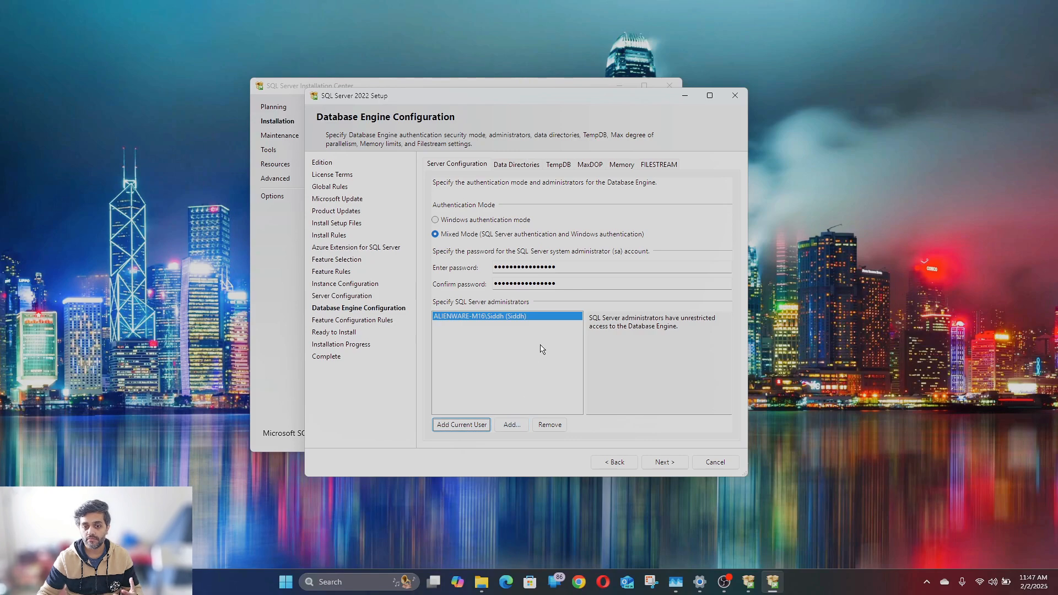
# Set the data root directory to C:\SQL2022 and review the user database and log directories.
pyautogui.click(511, 166)
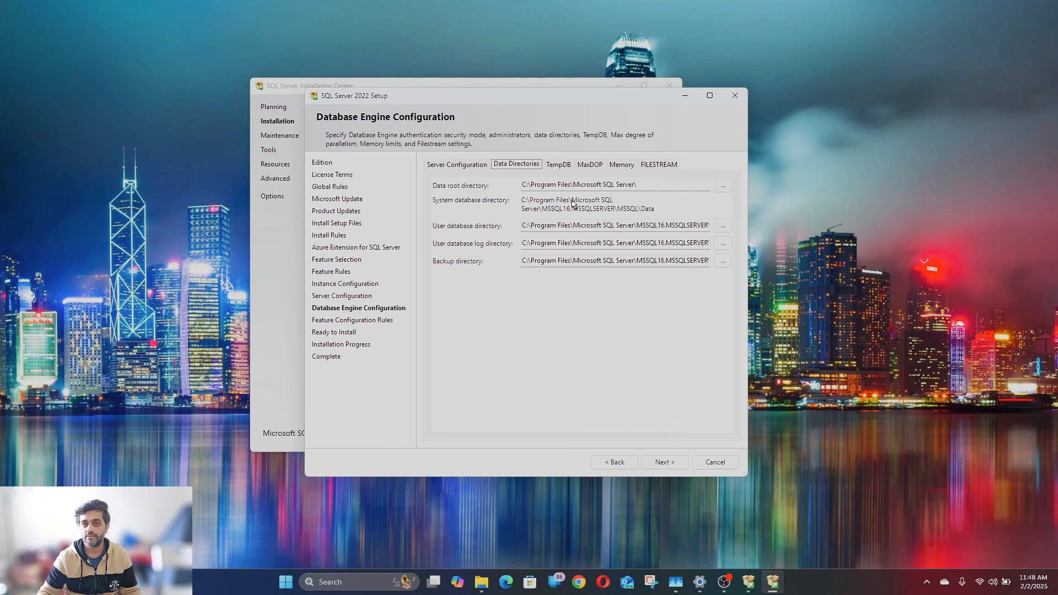
pyautogui.click(722, 186)
pyautogui.scroll(-5, 534, 349)
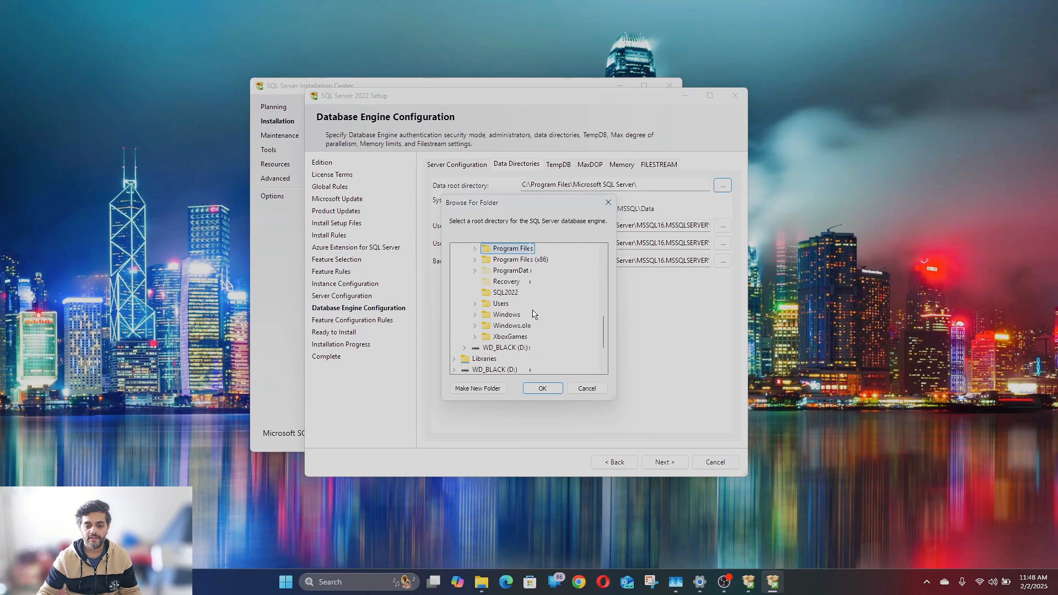
pyautogui.click(502, 294)
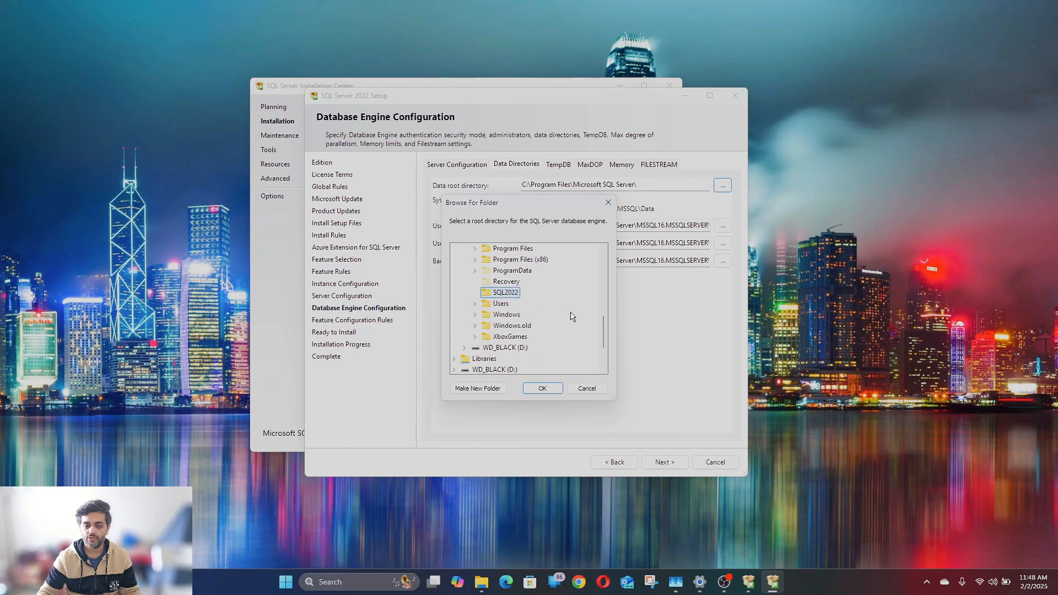
pyautogui.click(543, 389)
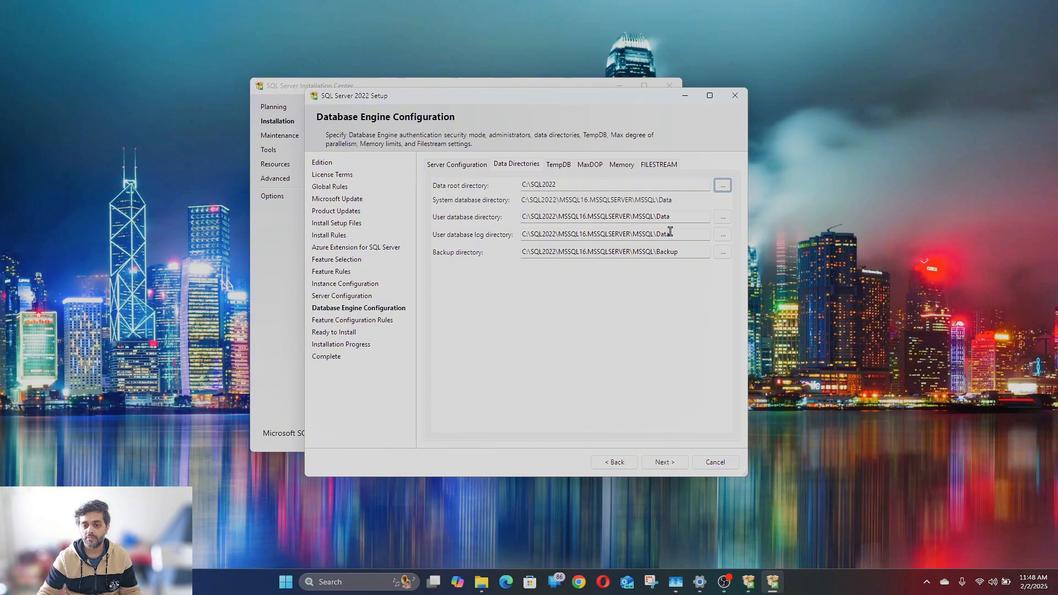
pyautogui.click(683, 217)
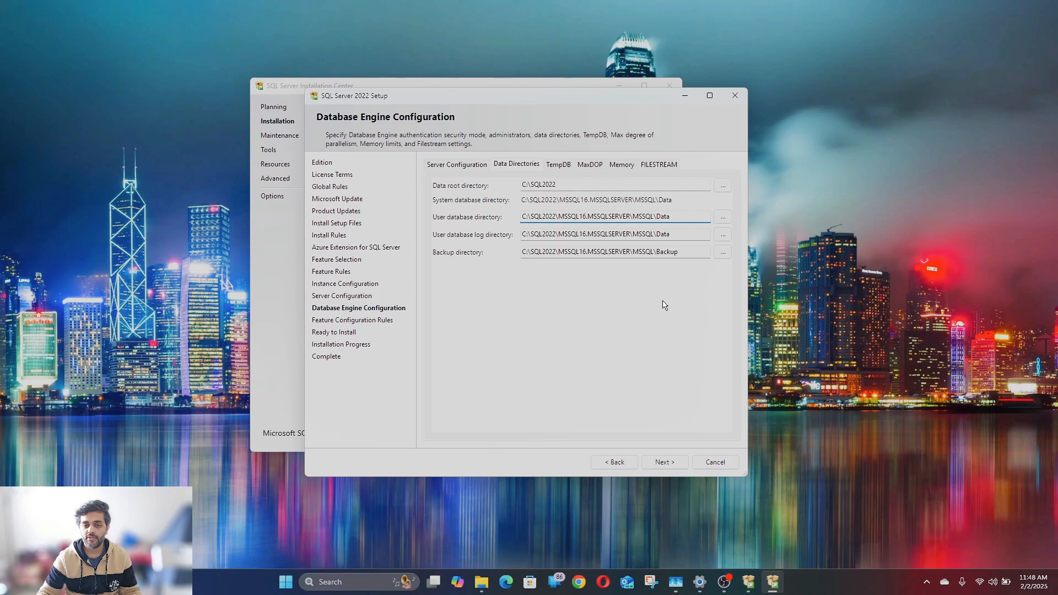
pyautogui.click(682, 236)
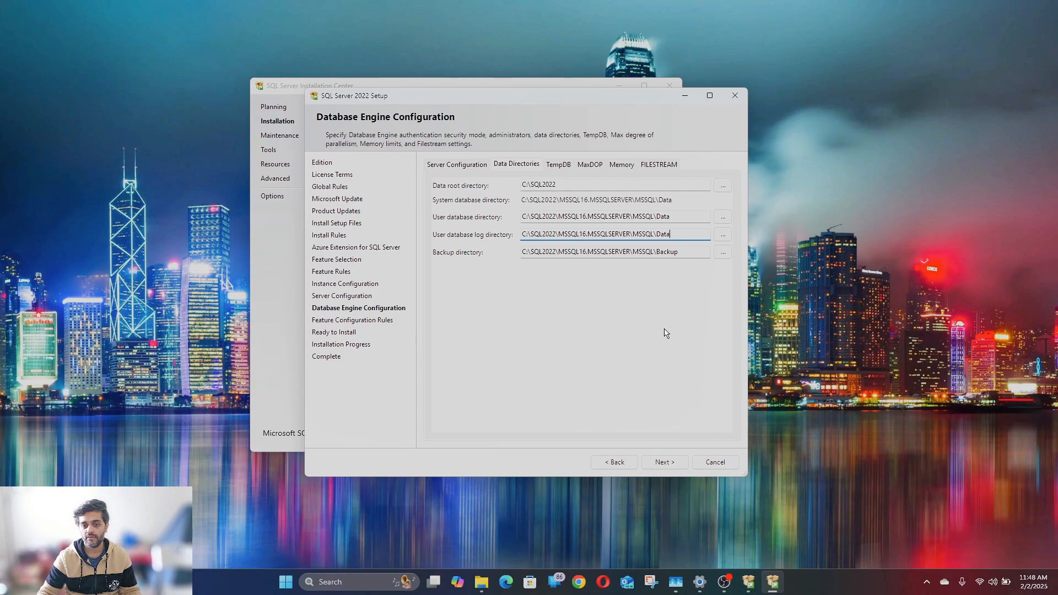
# Review the TempDB, MaxDOP, Memory and FILESTREAM settings of the Database Engine configuration, keeping their defaults.
pyautogui.click(558, 165)
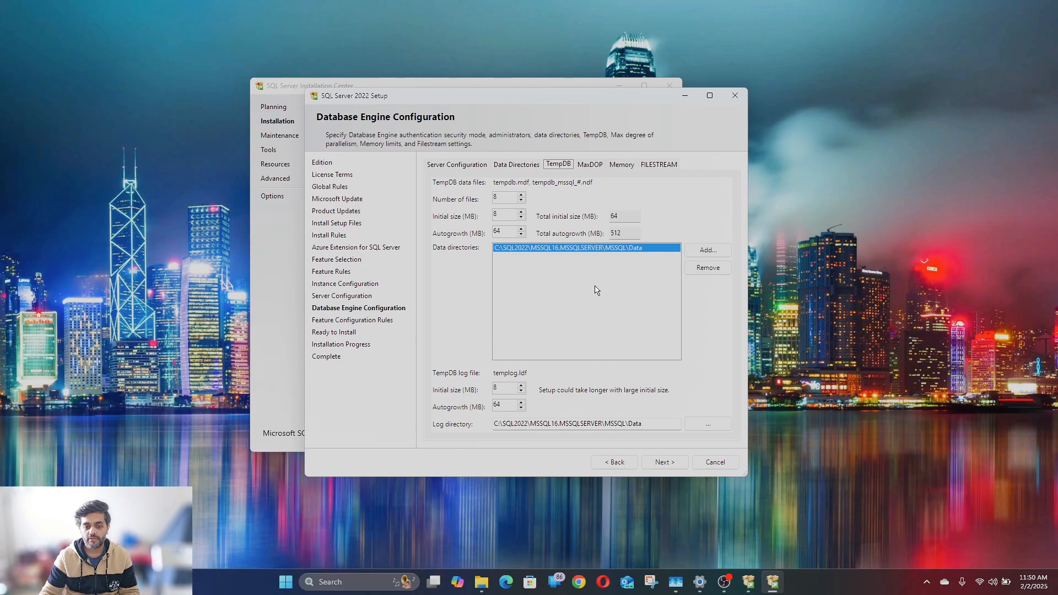
pyautogui.click(588, 165)
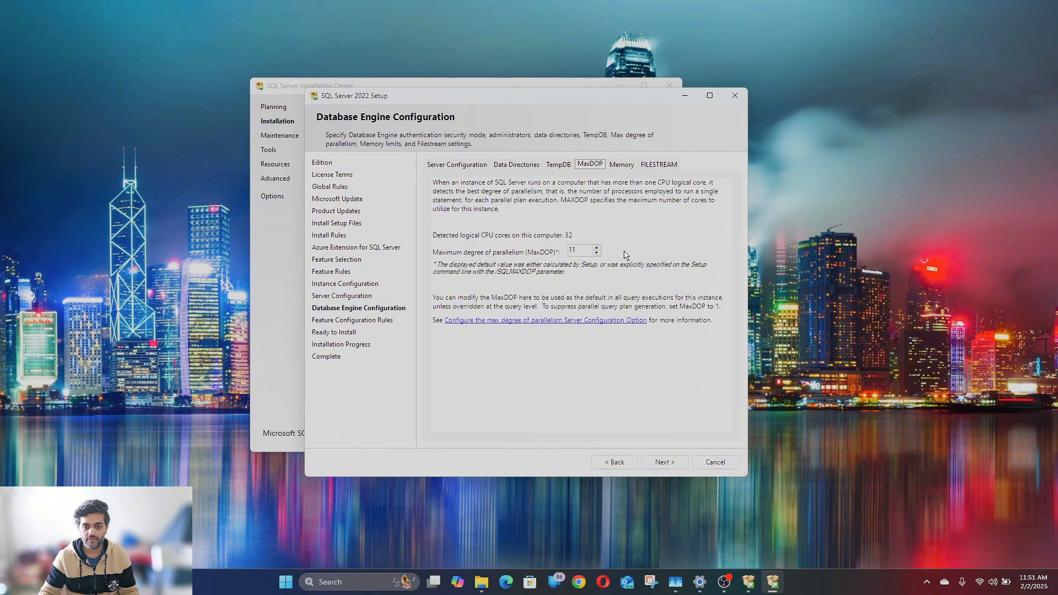
pyautogui.click(627, 165)
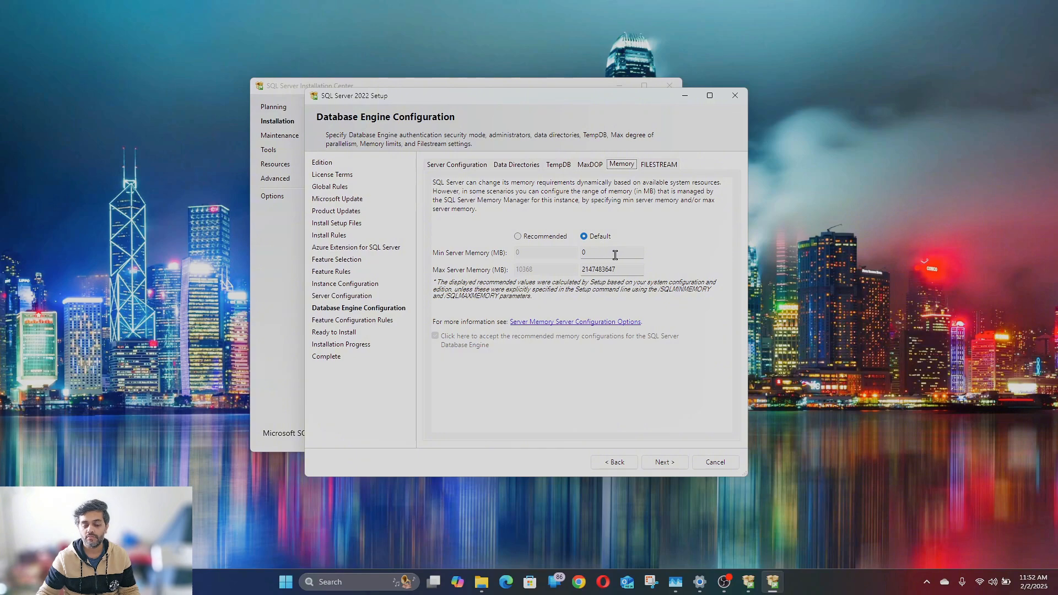
pyautogui.click(666, 167)
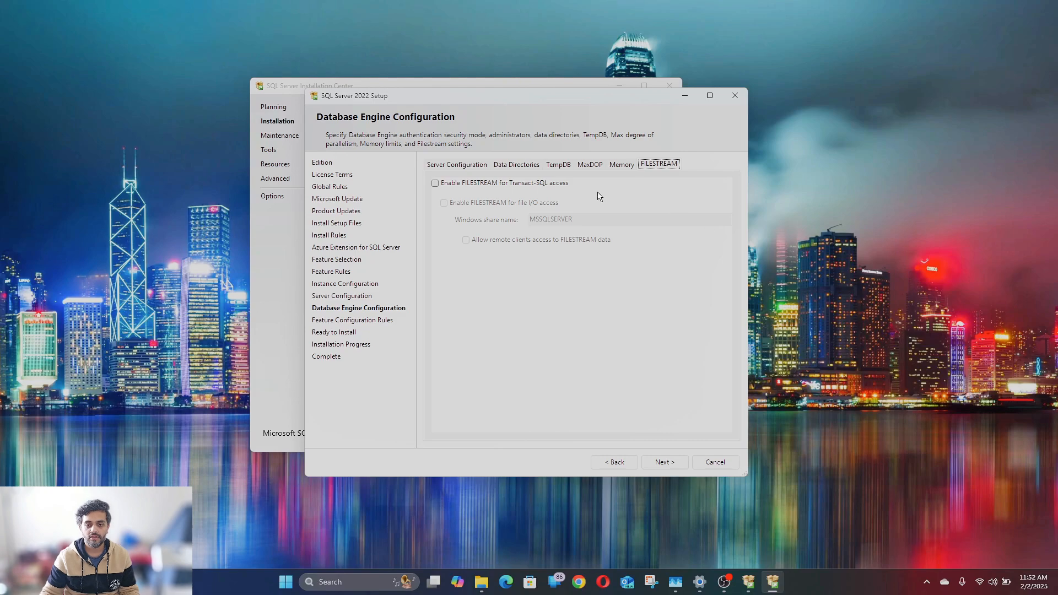
# Recheck the Database Engine settings from Memory back to the authentication mode and proceed to the Ready to Install summary.
pyautogui.click(612, 166)
pyautogui.click(585, 165)
pyautogui.click(559, 165)
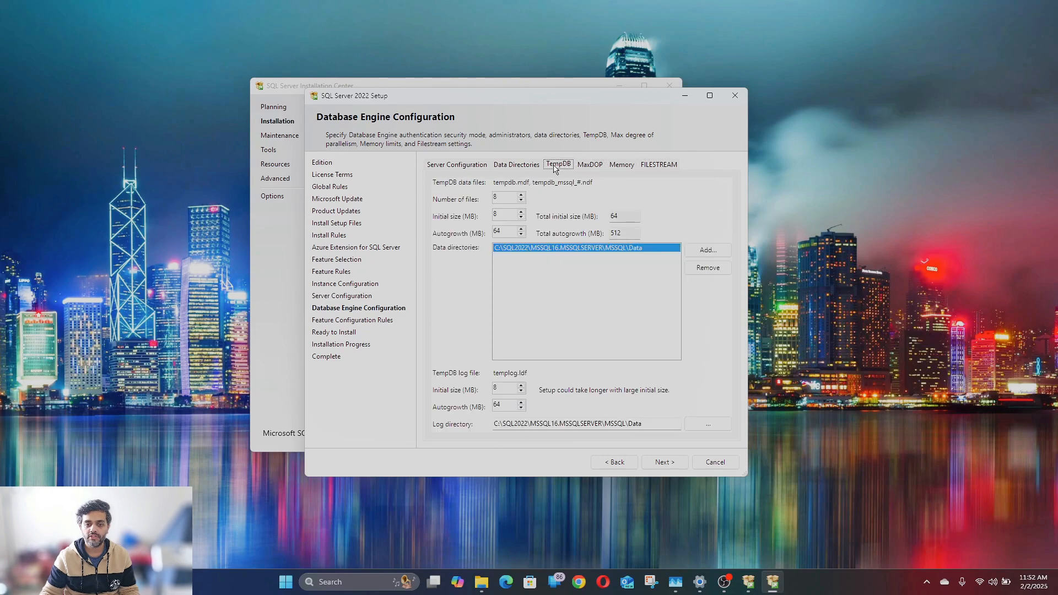
pyautogui.click(517, 165)
pyautogui.click(467, 165)
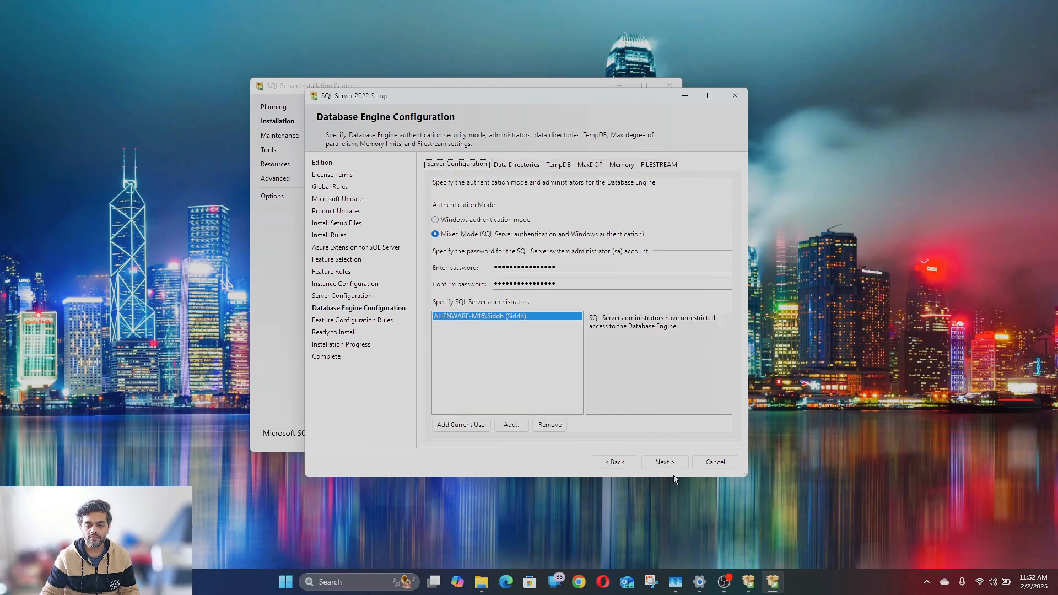
pyautogui.click(664, 463)
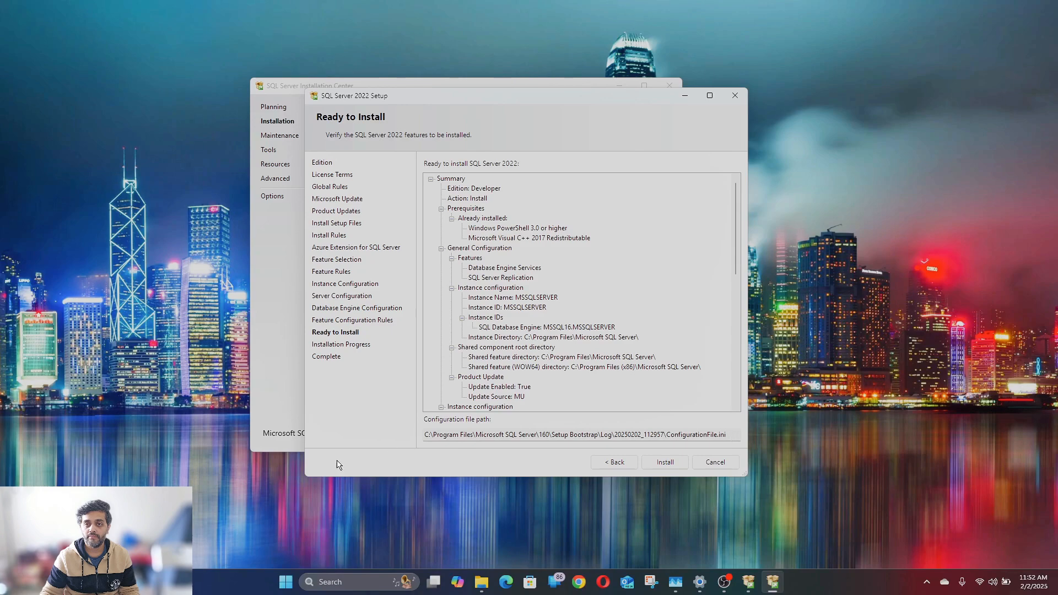
# Examine the configuration file path, including its version folder, the timestamped log folder and the ConfigurationFile.ini name.
pyautogui.moveTo(426, 434); pyautogui.dragTo(555, 435)
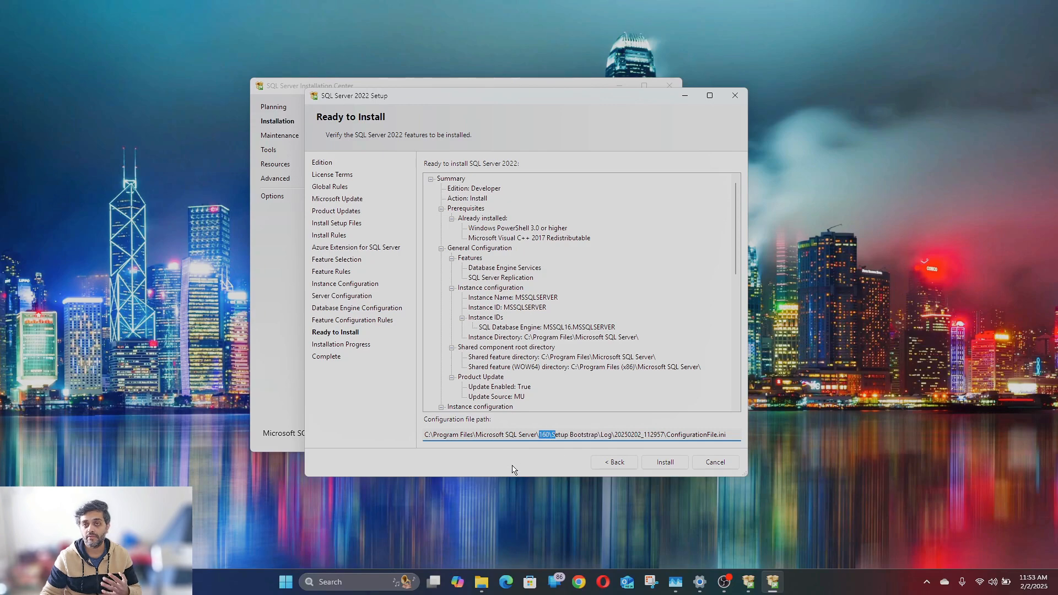
pyautogui.click(556, 435)
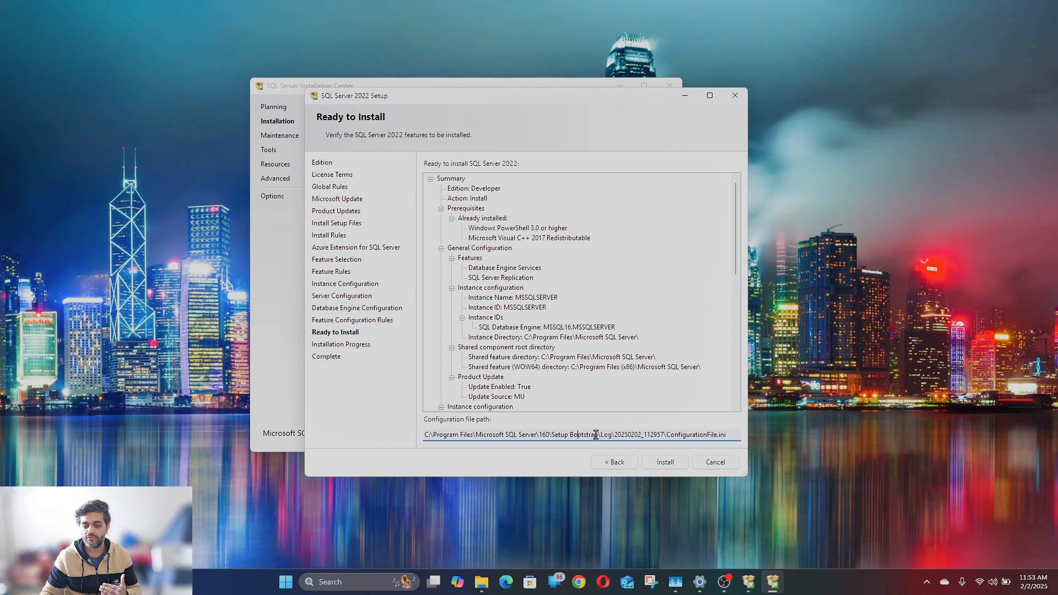
pyautogui.moveTo(618, 435); pyautogui.dragTo(674, 435)
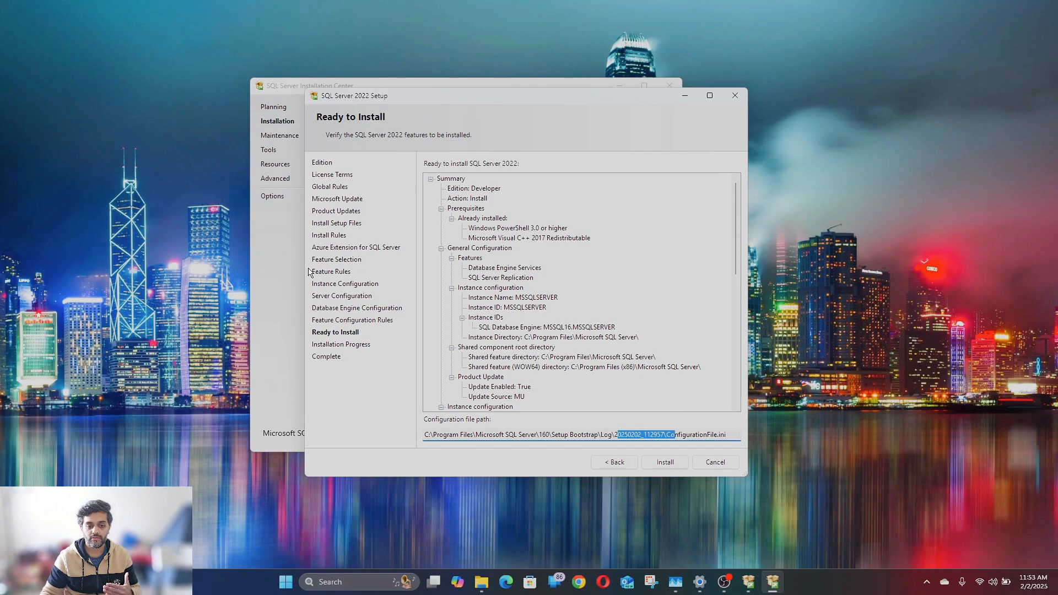
pyautogui.moveTo(732, 434); pyautogui.dragTo(659, 430)
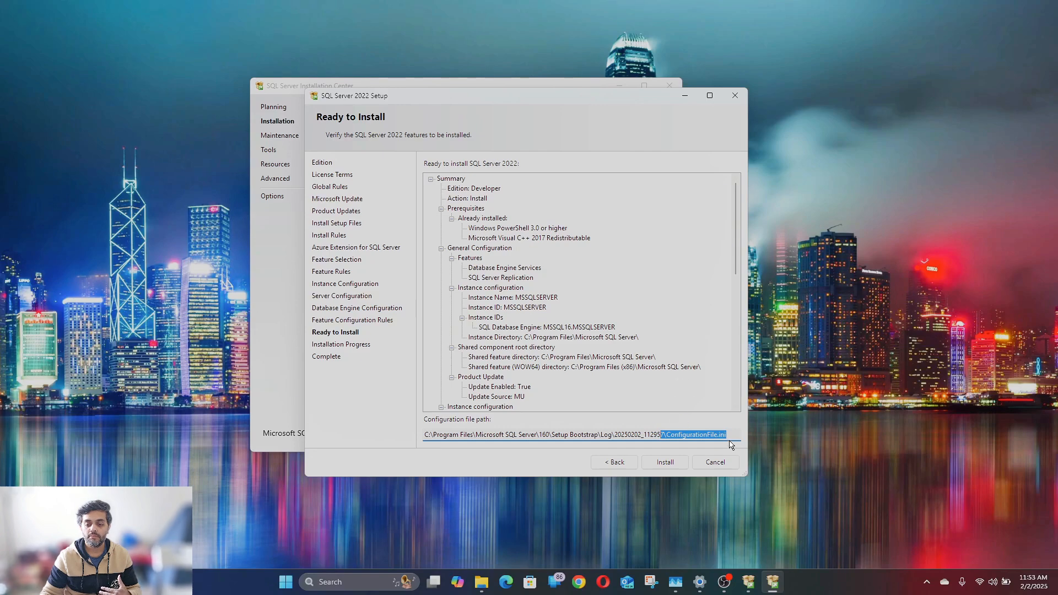
pyautogui.moveTo(728, 434); pyautogui.dragTo(664, 434)
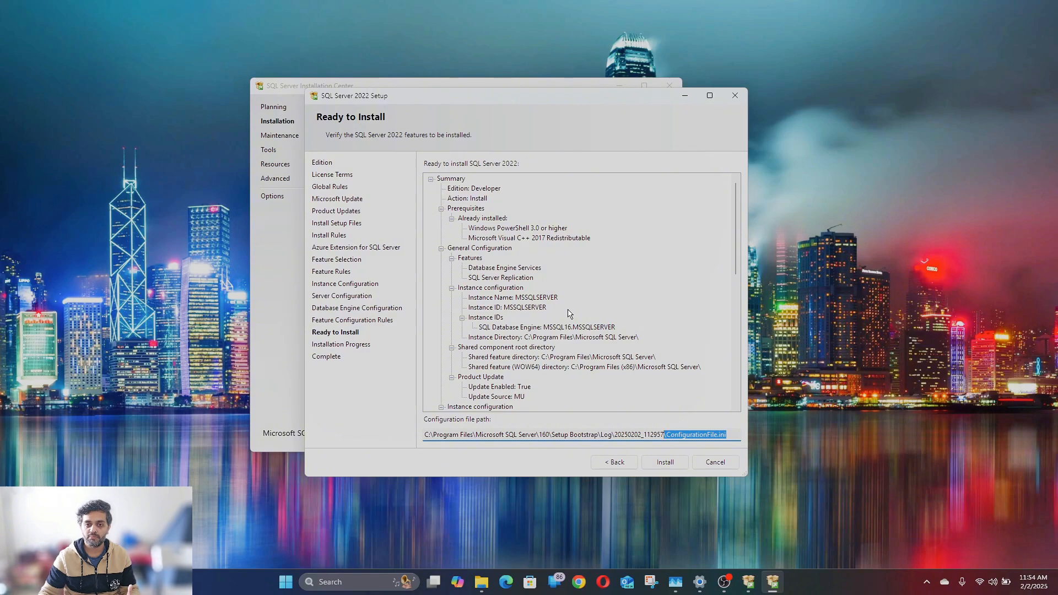
# Review the service, directory and TempDB entries in the installation summary and start the SQL Server 2022 installation.
pyautogui.scroll(-10, 564, 311)
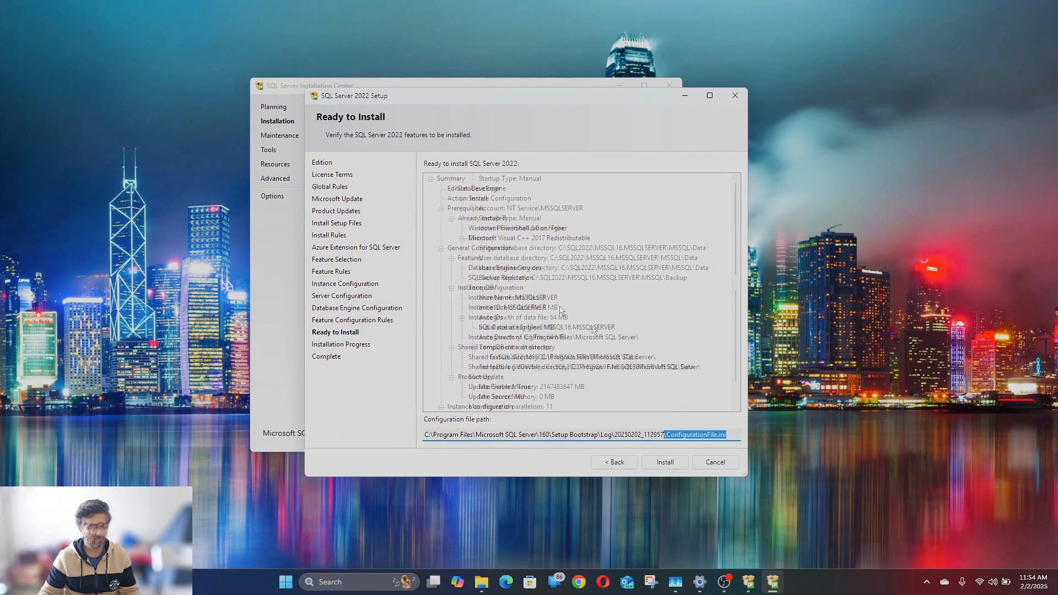
pyautogui.scroll(6, 609, 408)
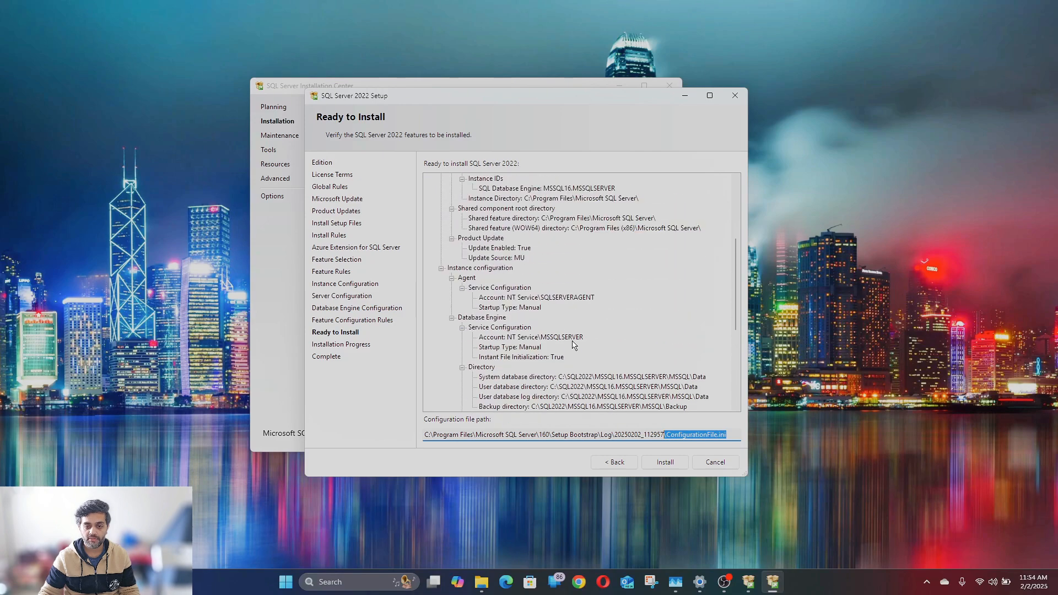
pyautogui.scroll(-1, 572, 345)
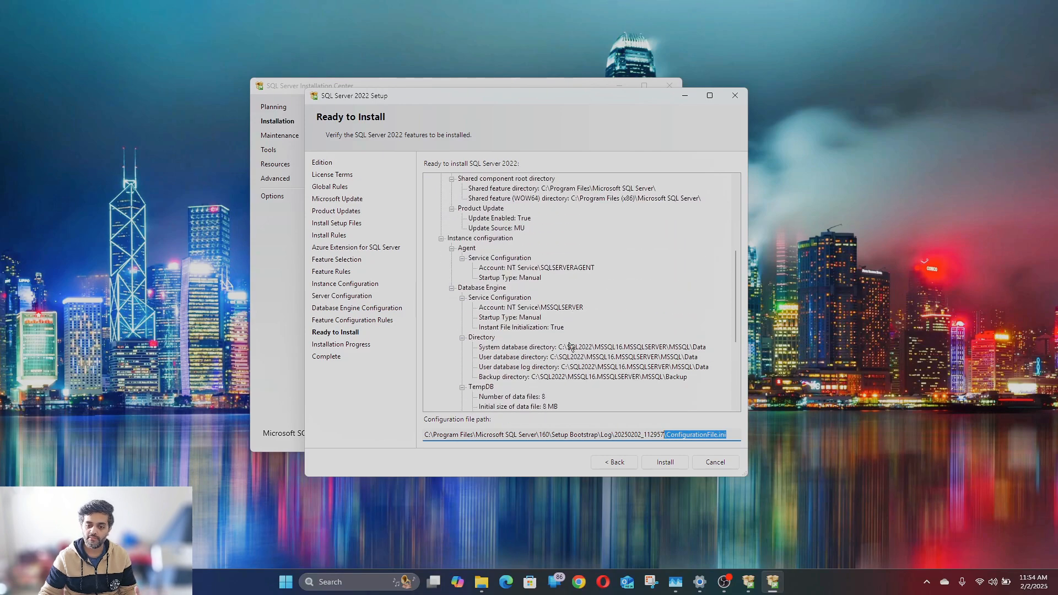
pyautogui.scroll(-5, 570, 346)
pyautogui.scroll(8, 570, 346)
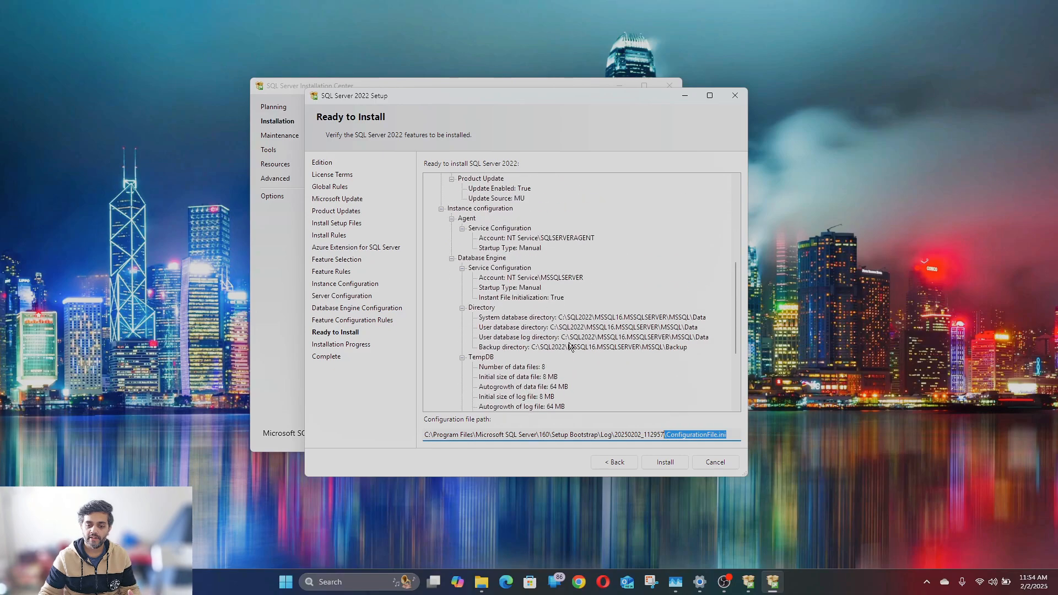
pyautogui.scroll(3, 570, 346)
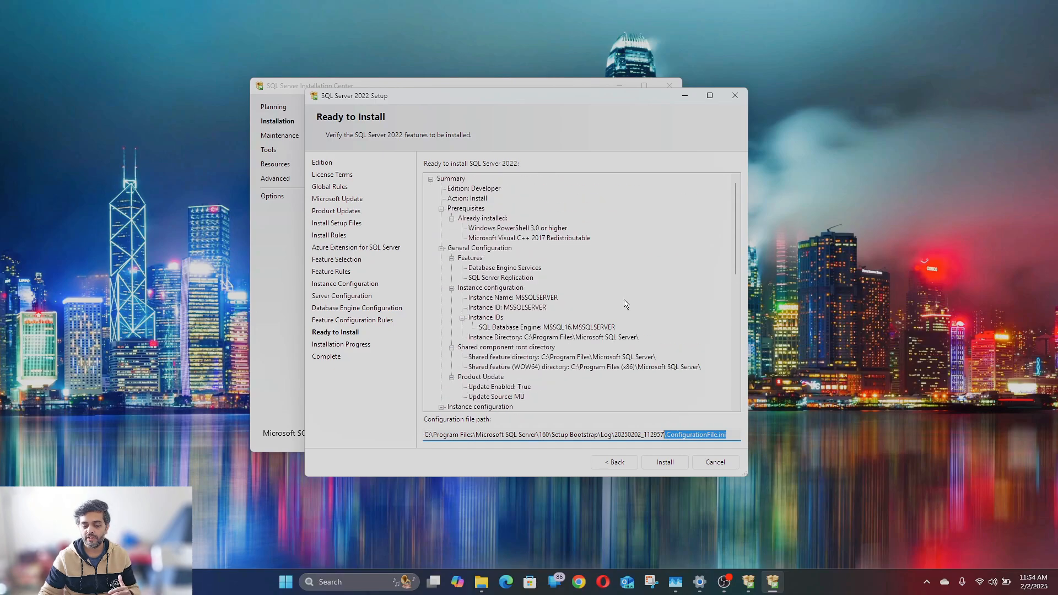
pyautogui.click(666, 463)
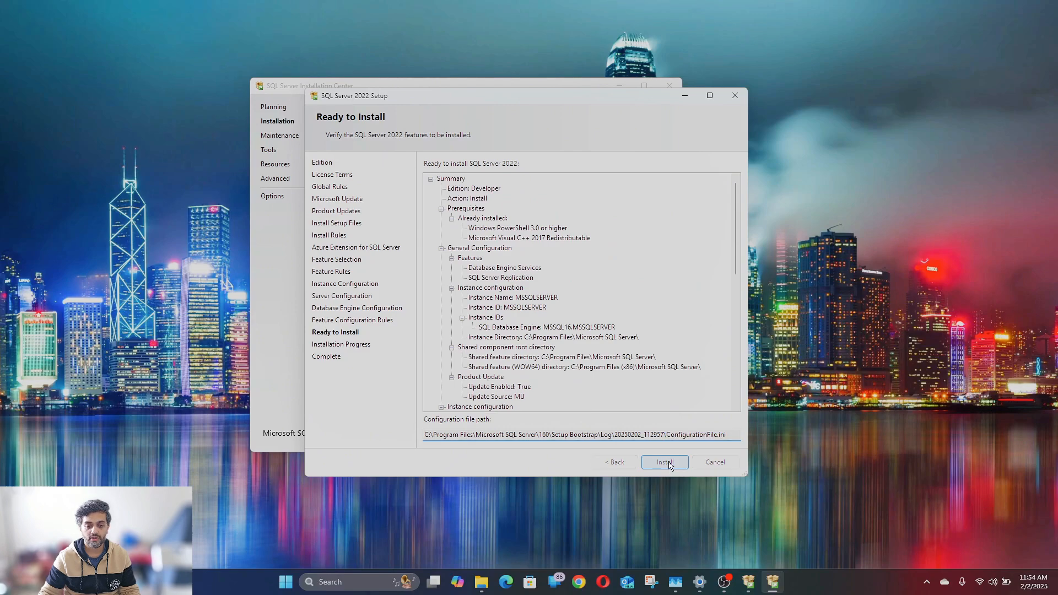